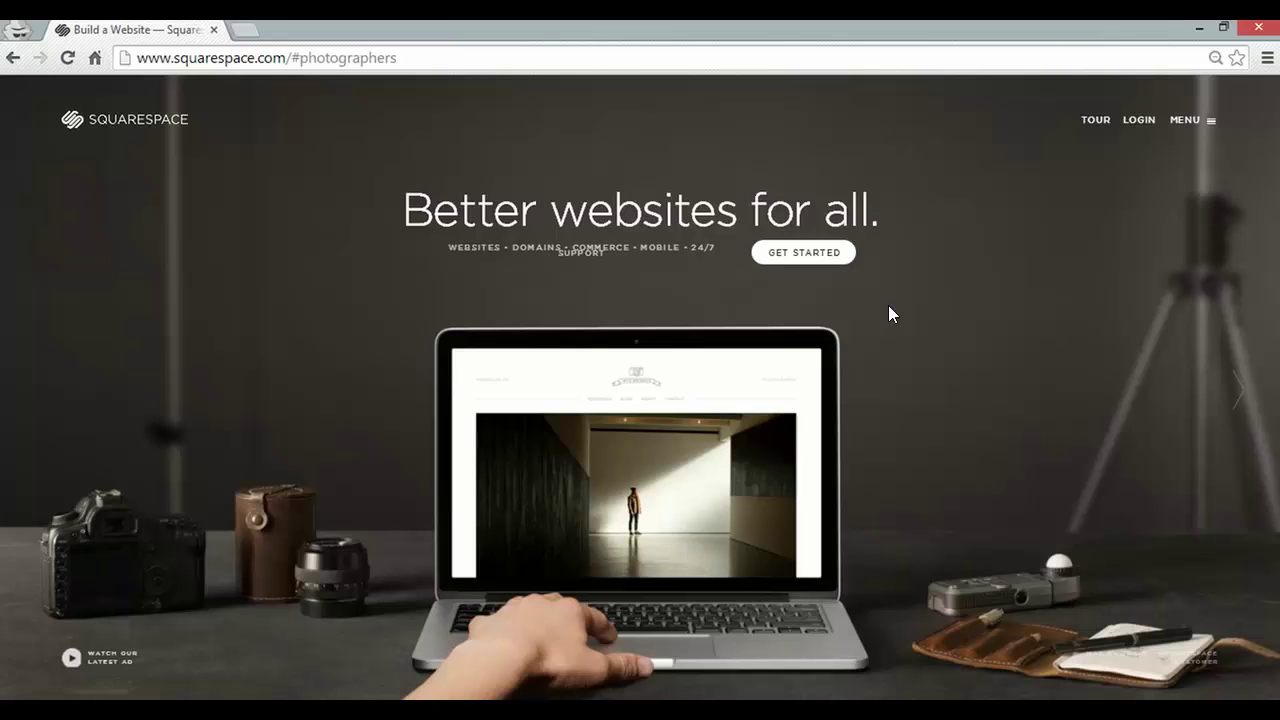
# Start a new site and open the Boutique template's details from the template gallery
pyautogui.click(827, 253)
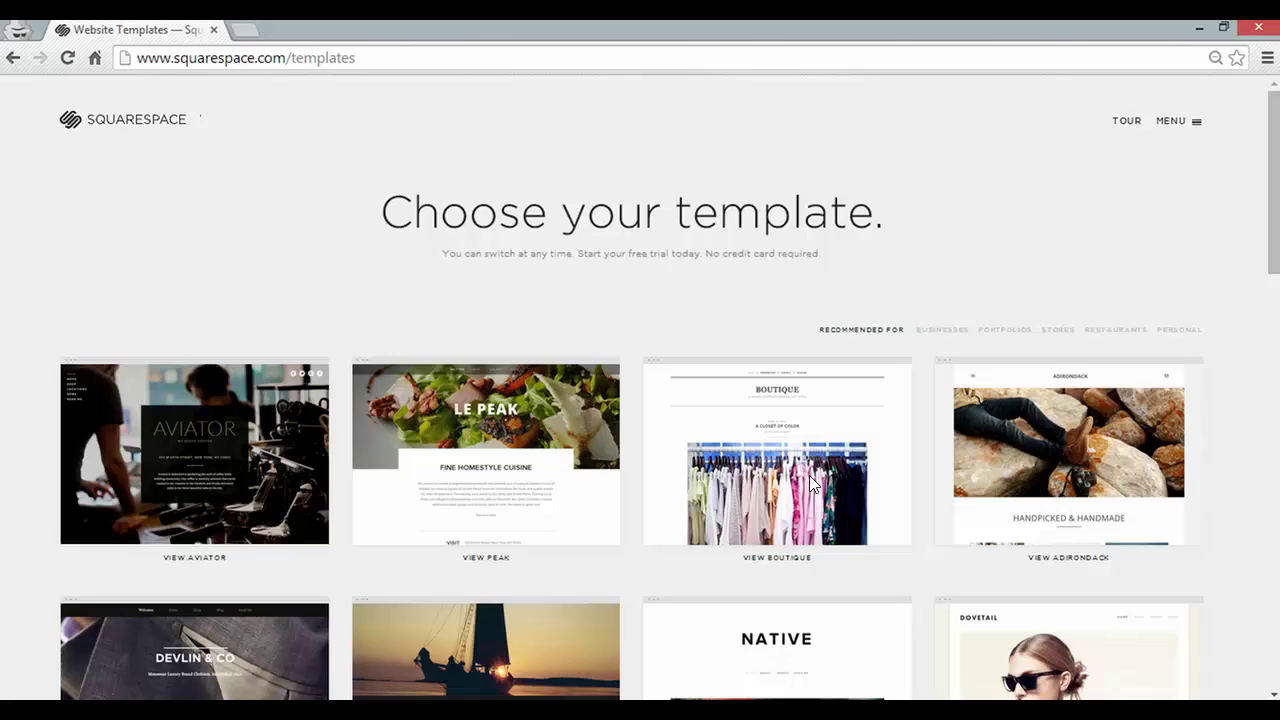
pyautogui.click(812, 485)
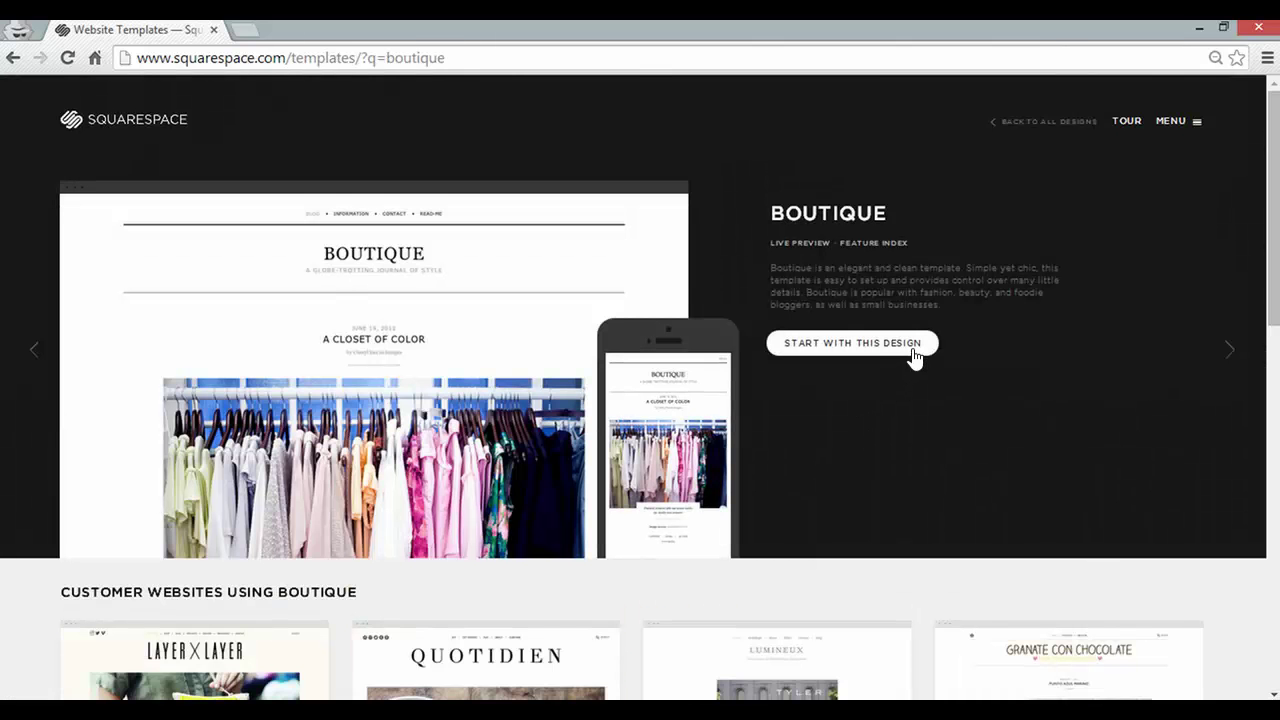
# Choose the Boutique design and sign up with a first name, last name, e-mail and password
pyautogui.click(915, 350)
pyautogui.click(615, 271)
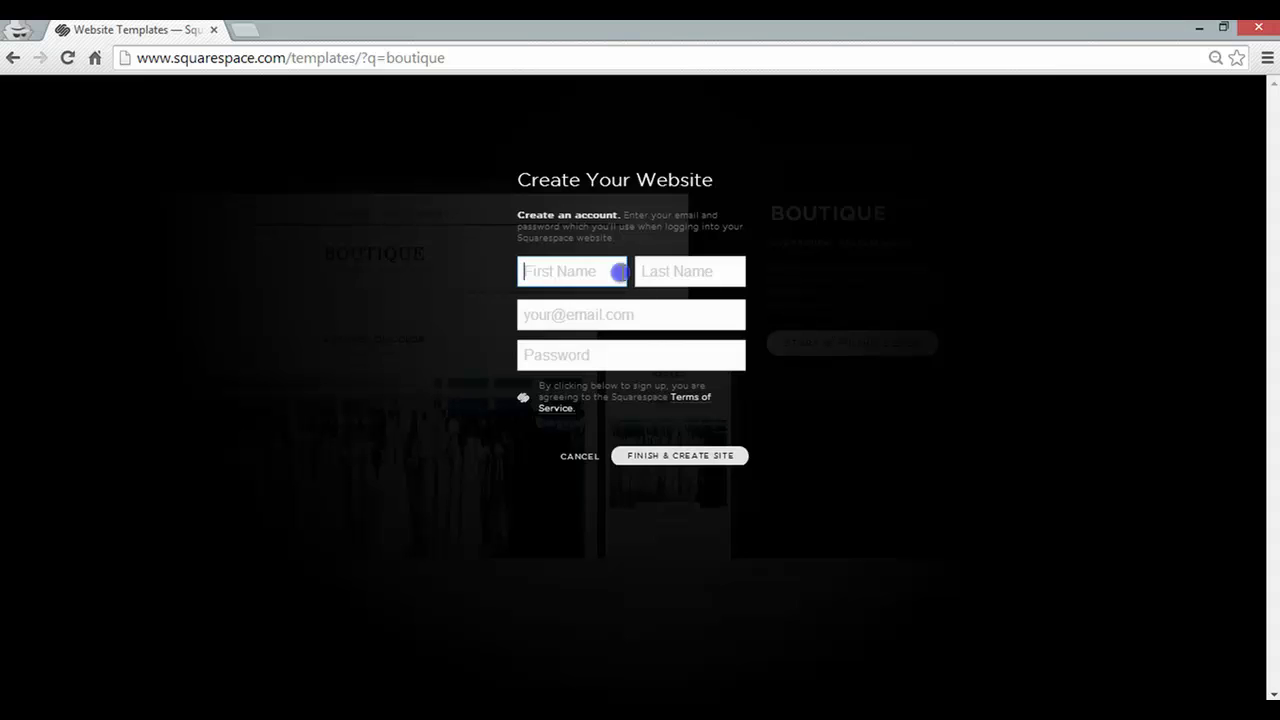
pyautogui.write('K')
pyautogui.click(591, 303)
pyautogui.click(686, 271)
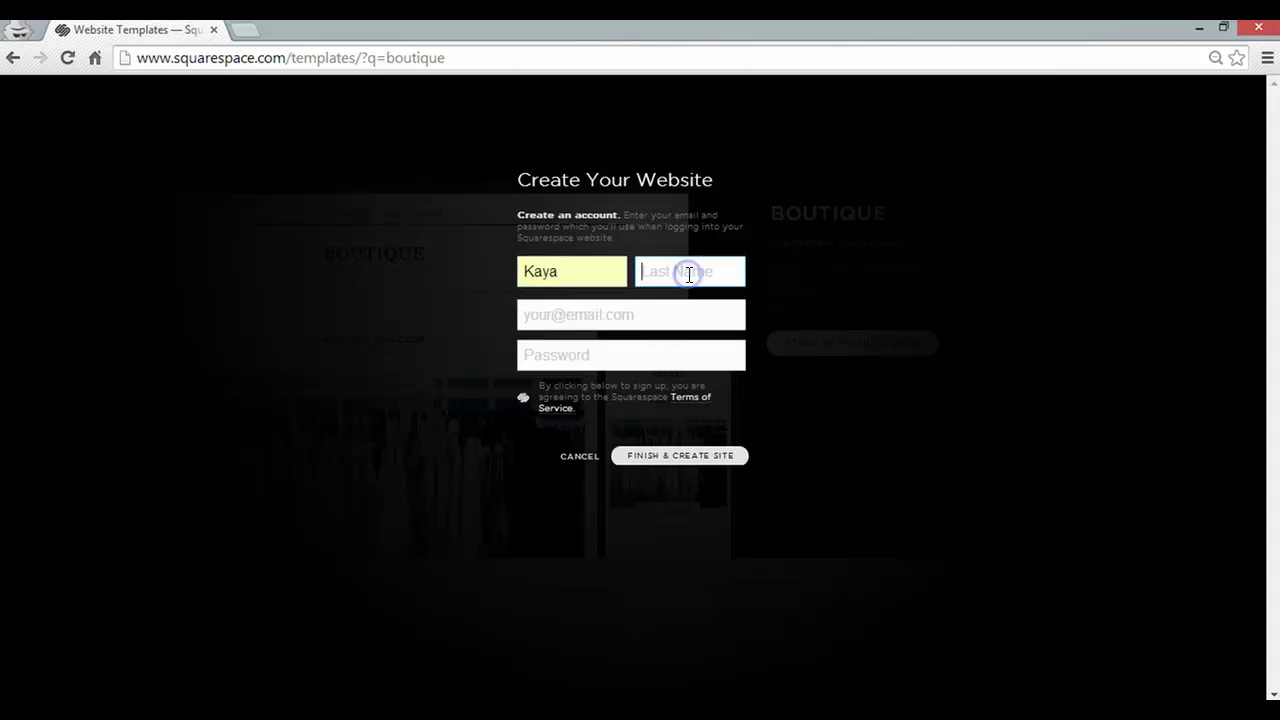
pyautogui.write('Ismail')
pyautogui.click(617, 314)
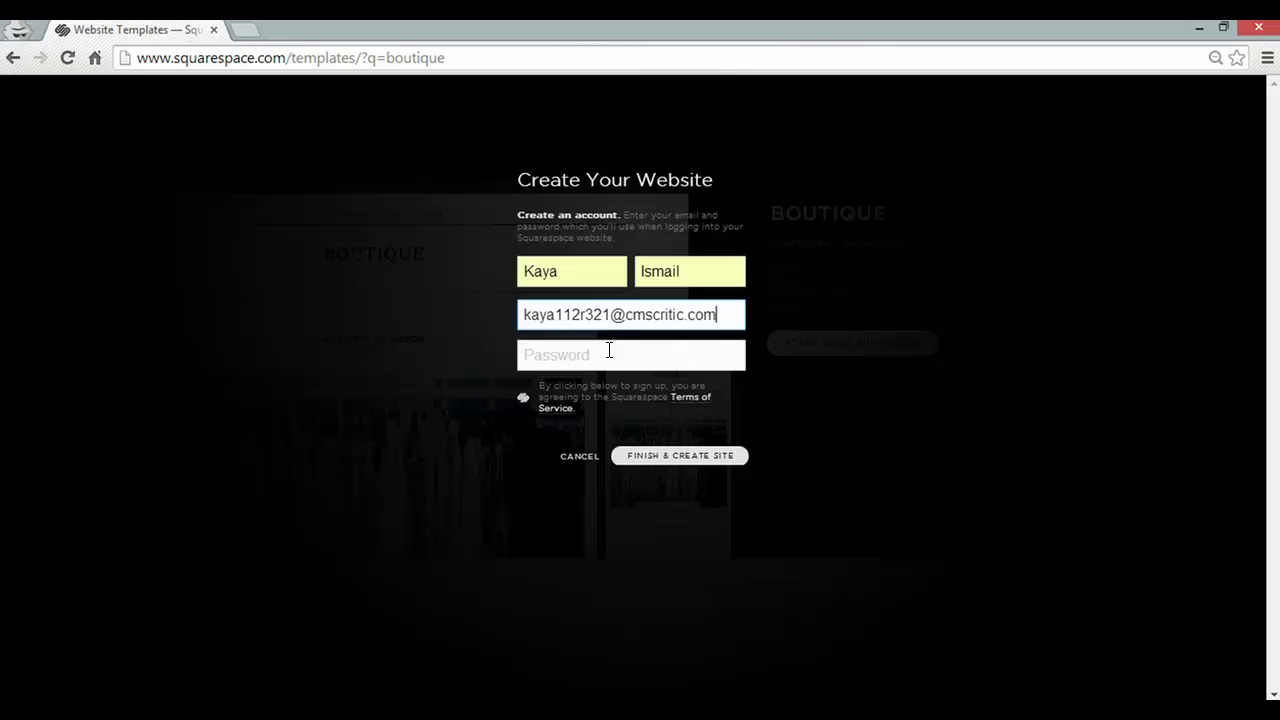
pyautogui.click(608, 352)
pyautogui.write('••••••••••')
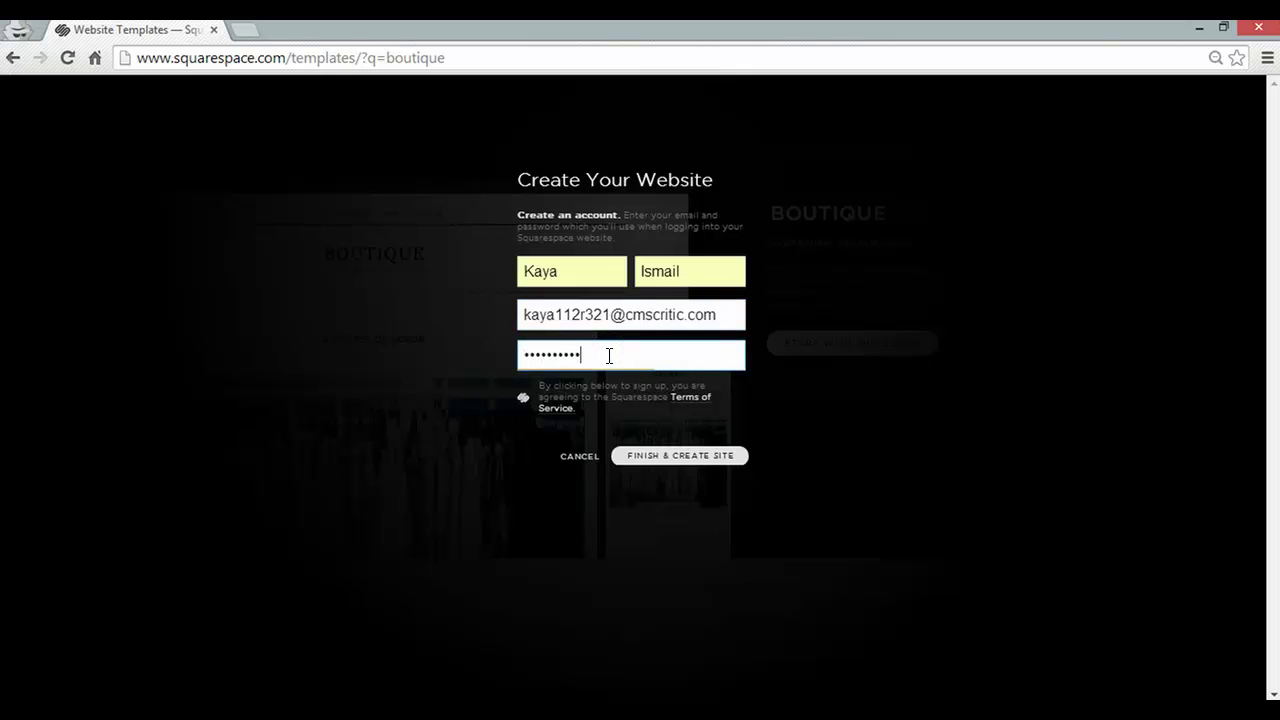
pyautogui.click(724, 460)
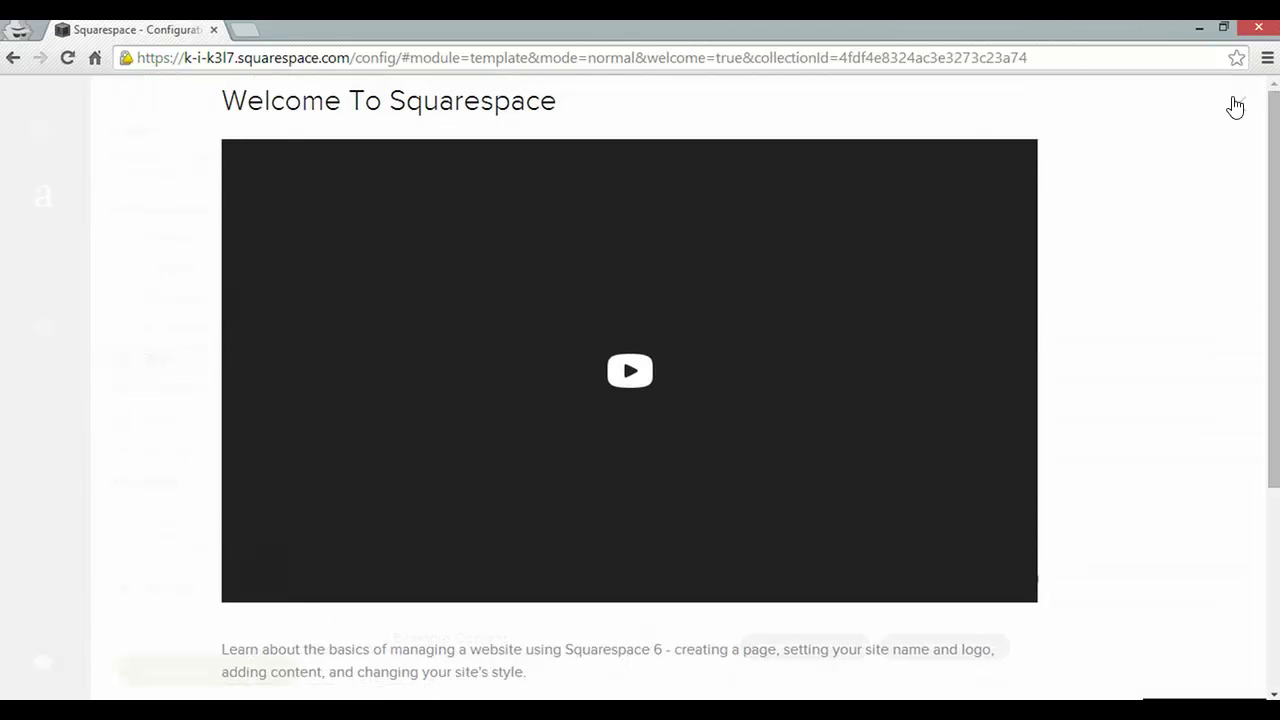
# Close the Welcome To Squarespace video and The Content Manager tip
pyautogui.click(1238, 108)
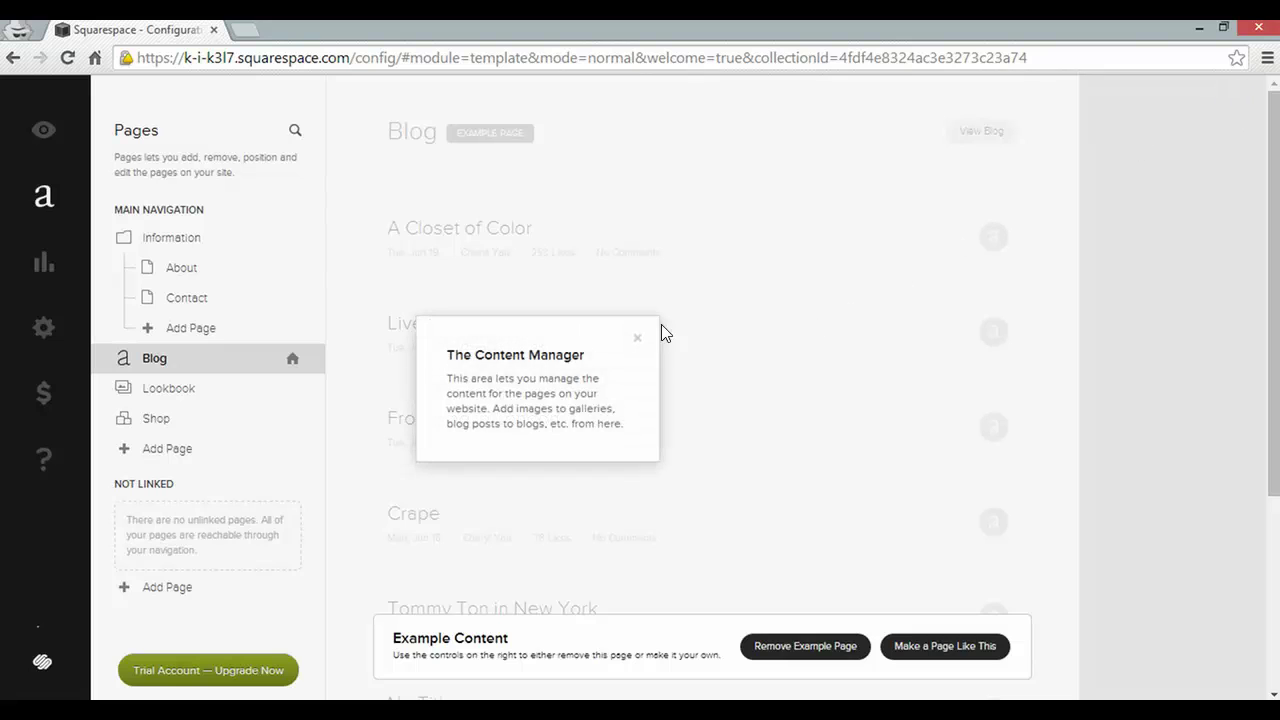
pyautogui.click(640, 339)
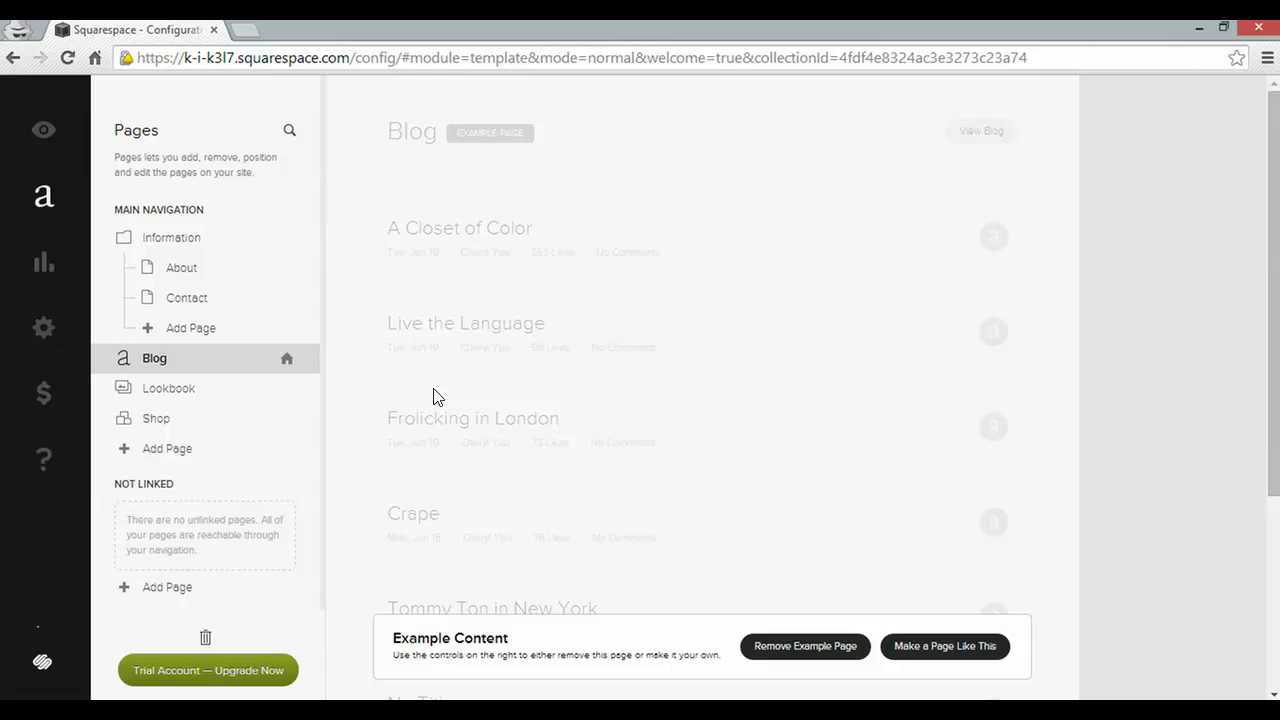
# Set the Shop page as the site's homepage and save its settings
pyautogui.click(265, 420)
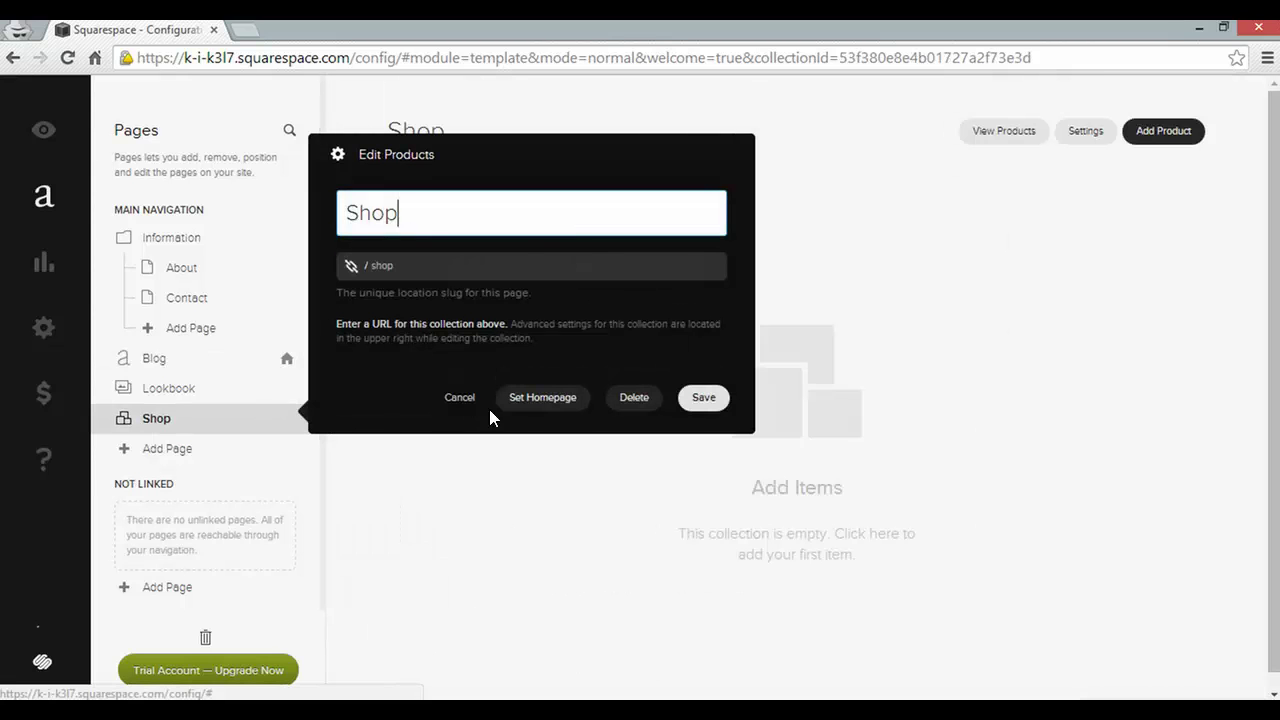
pyautogui.click(549, 405)
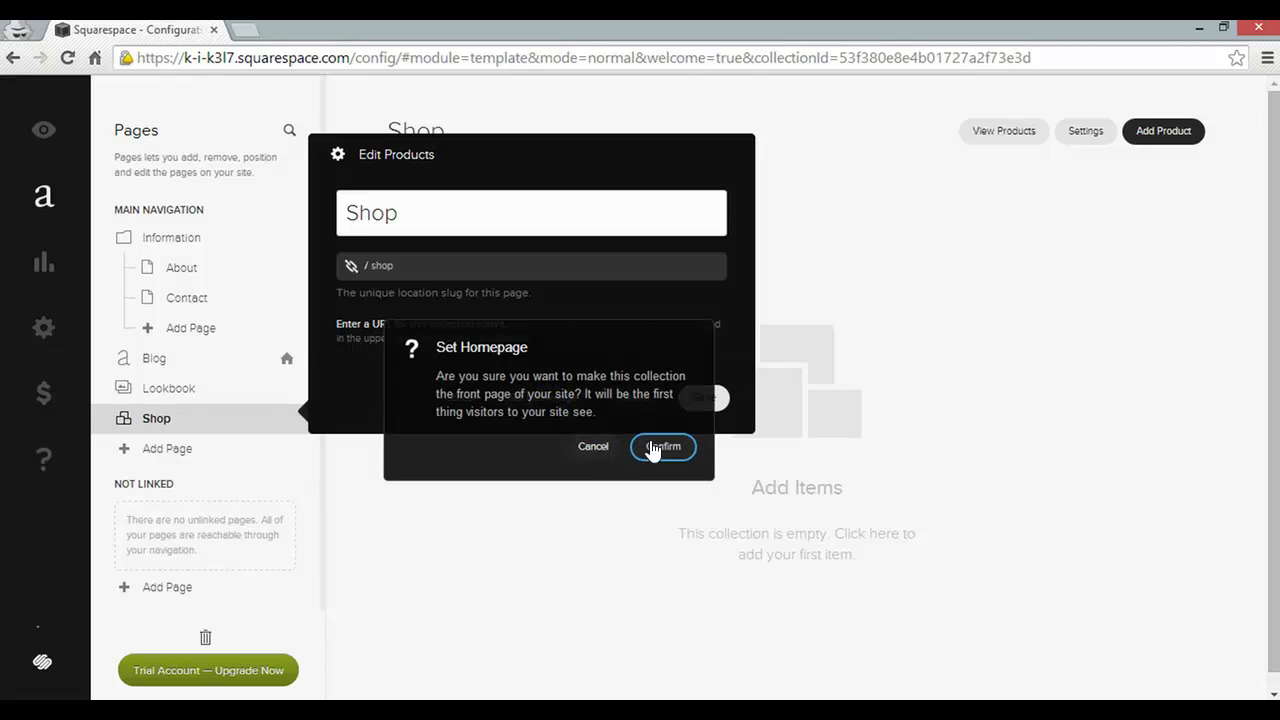
pyautogui.click(663, 446)
pyautogui.click(701, 400)
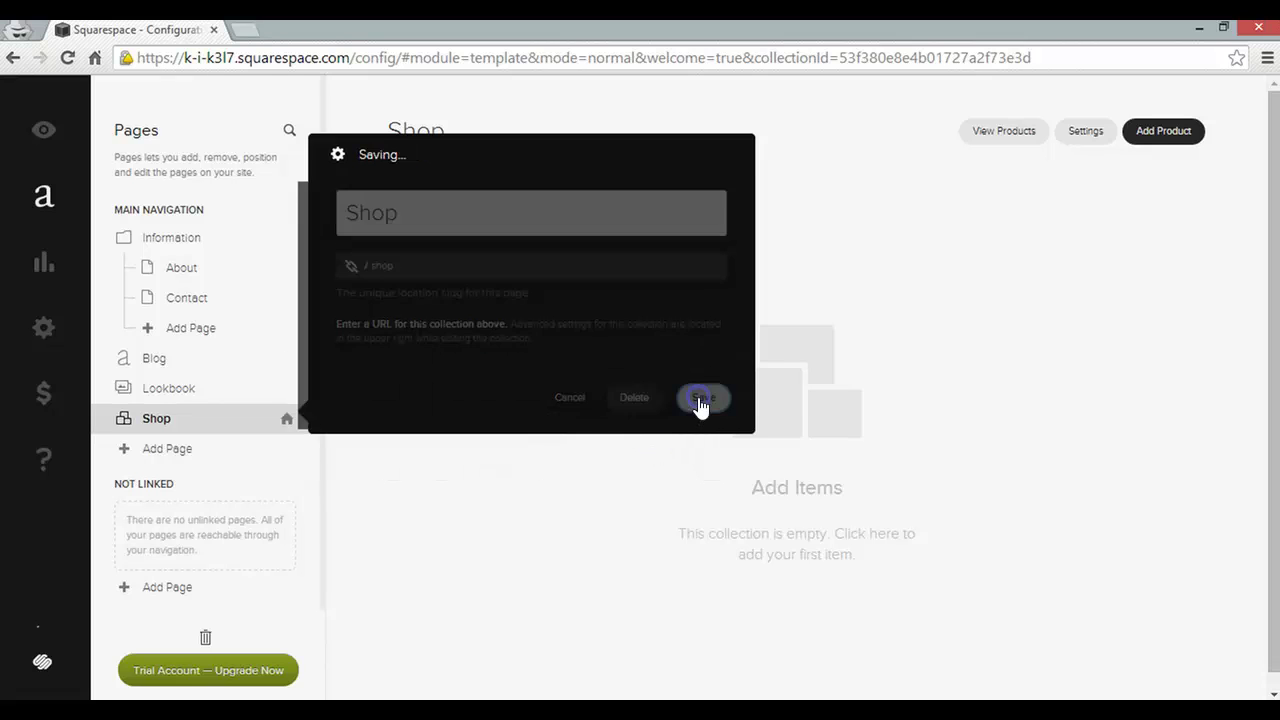
# Delete the Blog and Lookbook example pages
pyautogui.moveTo(237, 363)
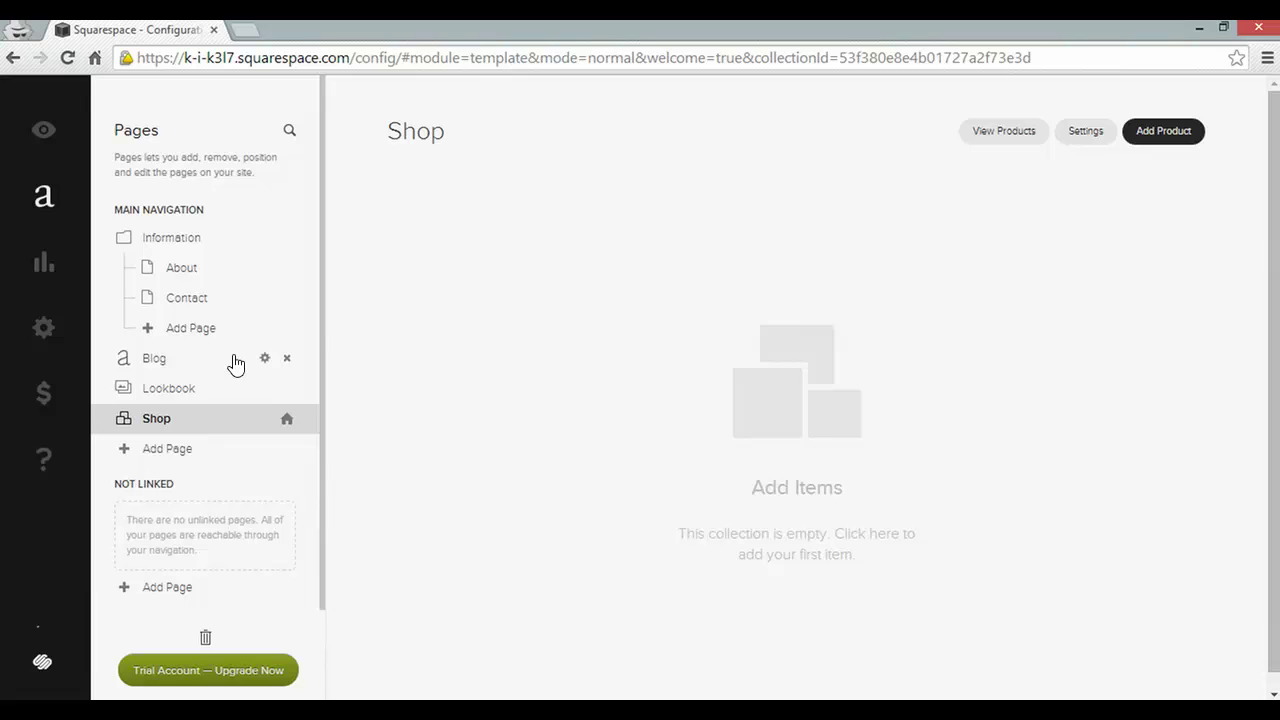
pyautogui.click(289, 361)
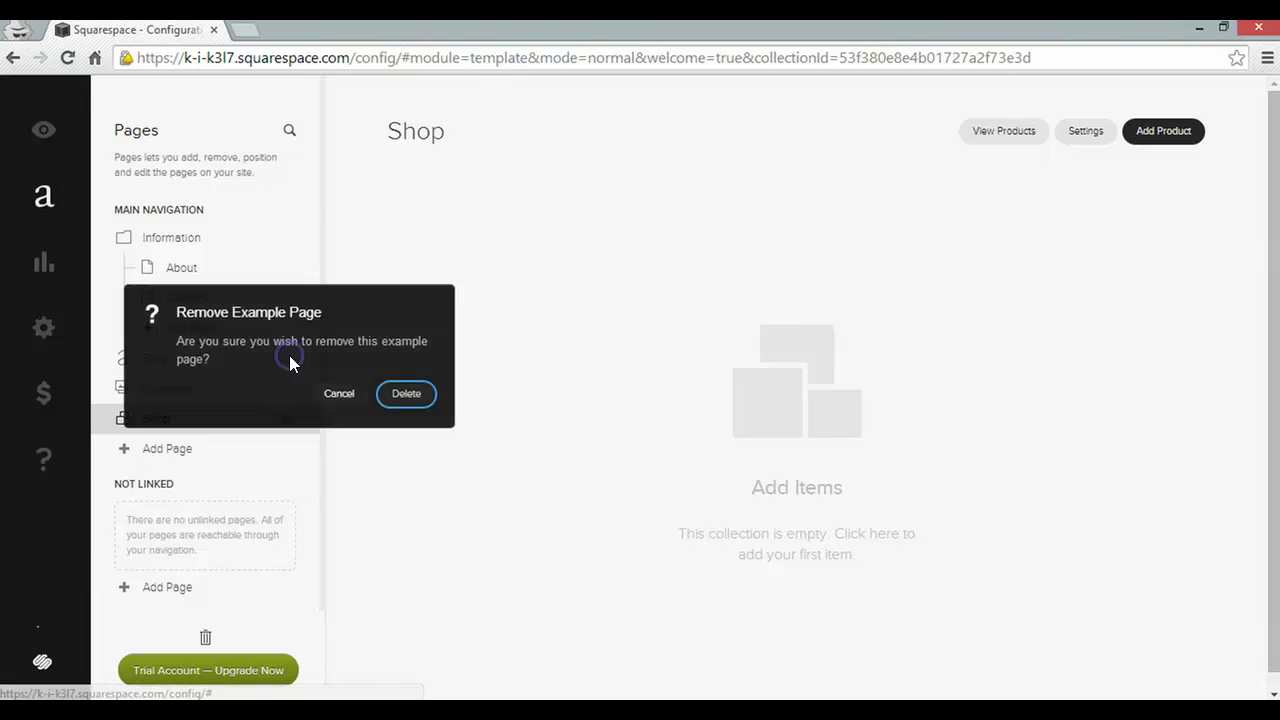
pyautogui.click(400, 392)
pyautogui.moveTo(234, 368)
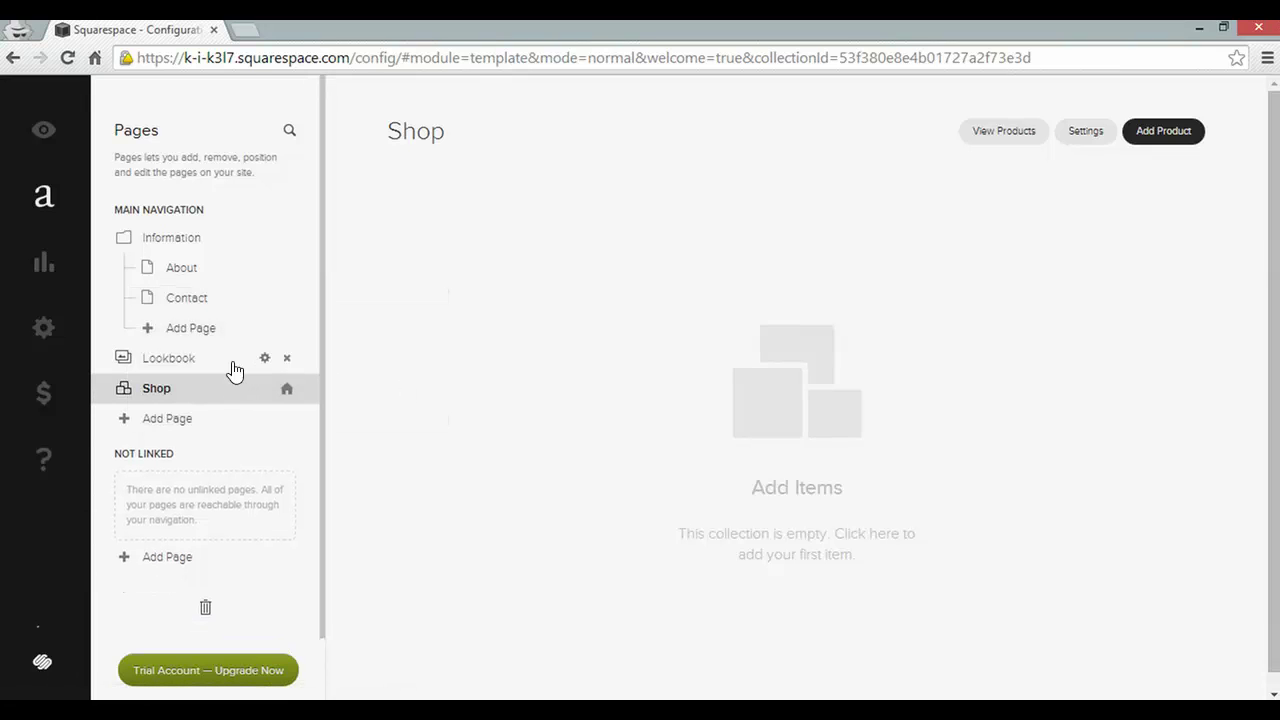
pyautogui.click(287, 358)
pyautogui.click(397, 395)
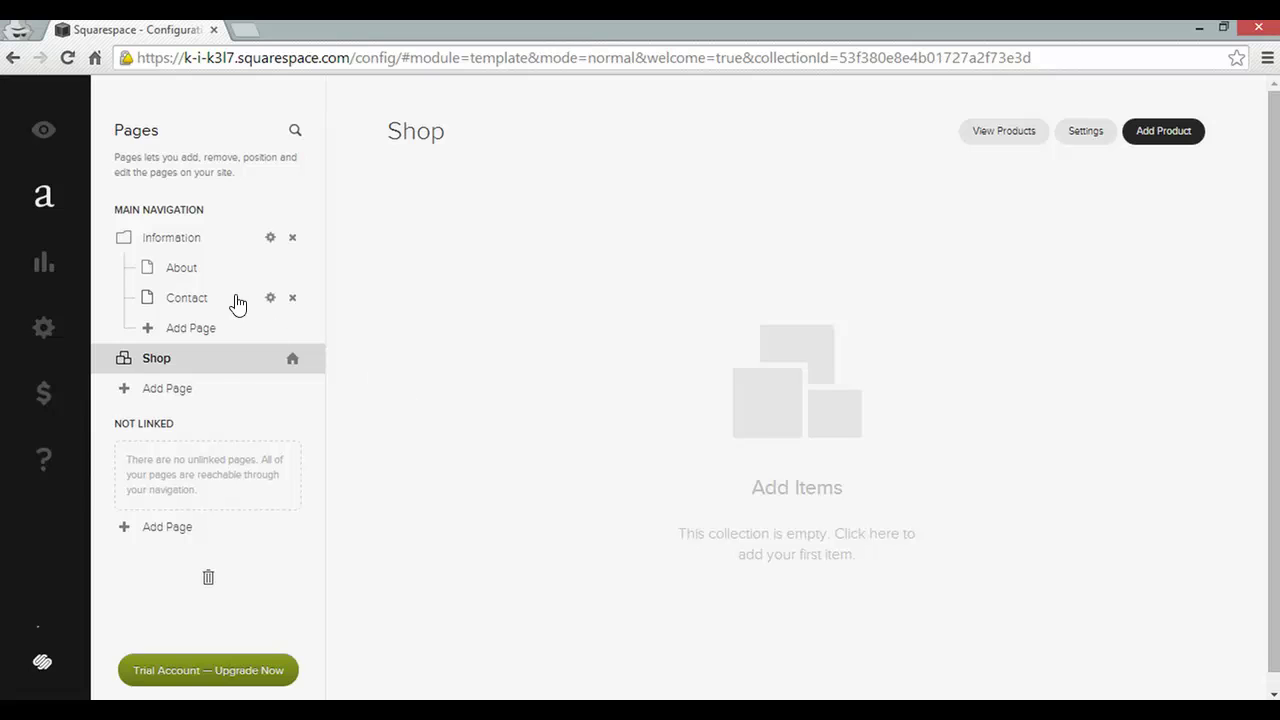
# Move Contact below Shop and delete the Information folder
pyautogui.moveTo(236, 300); pyautogui.dragTo(223, 360)
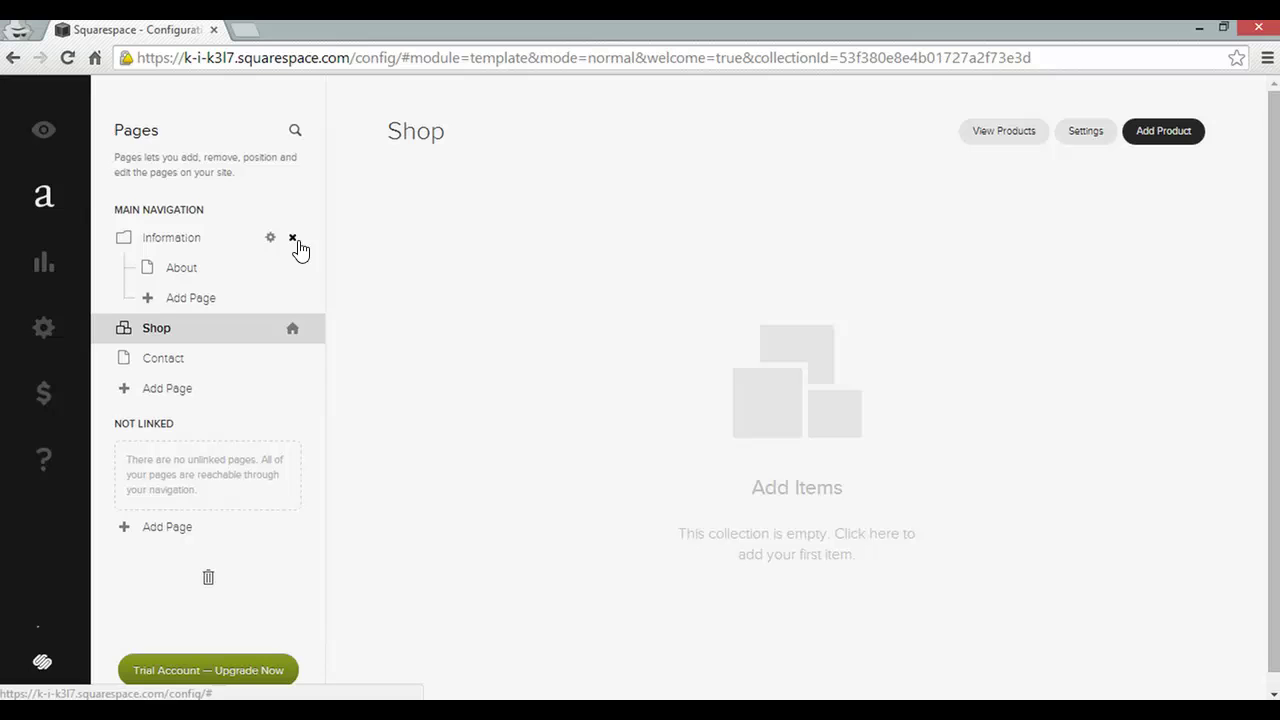
pyautogui.click(292, 238)
pyautogui.click(410, 278)
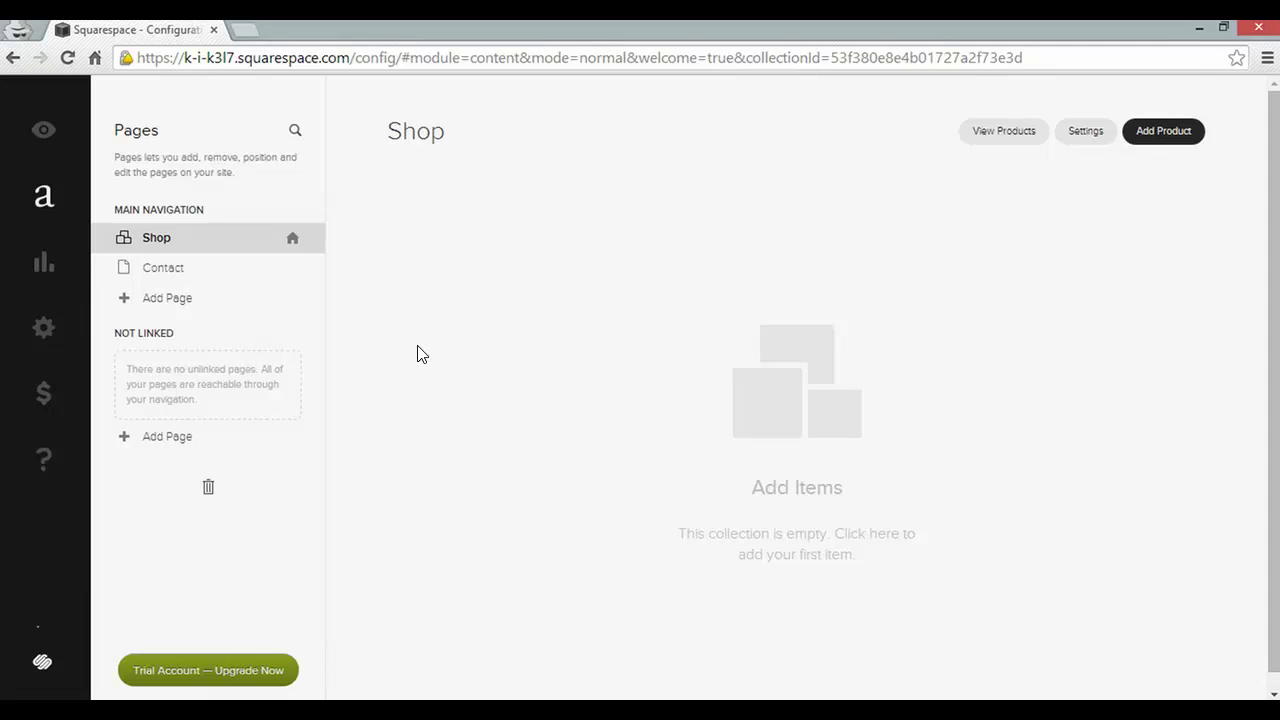
# Add a flat-rate shipping method named Shipping charging $10.00 per order
pyautogui.click(44, 395)
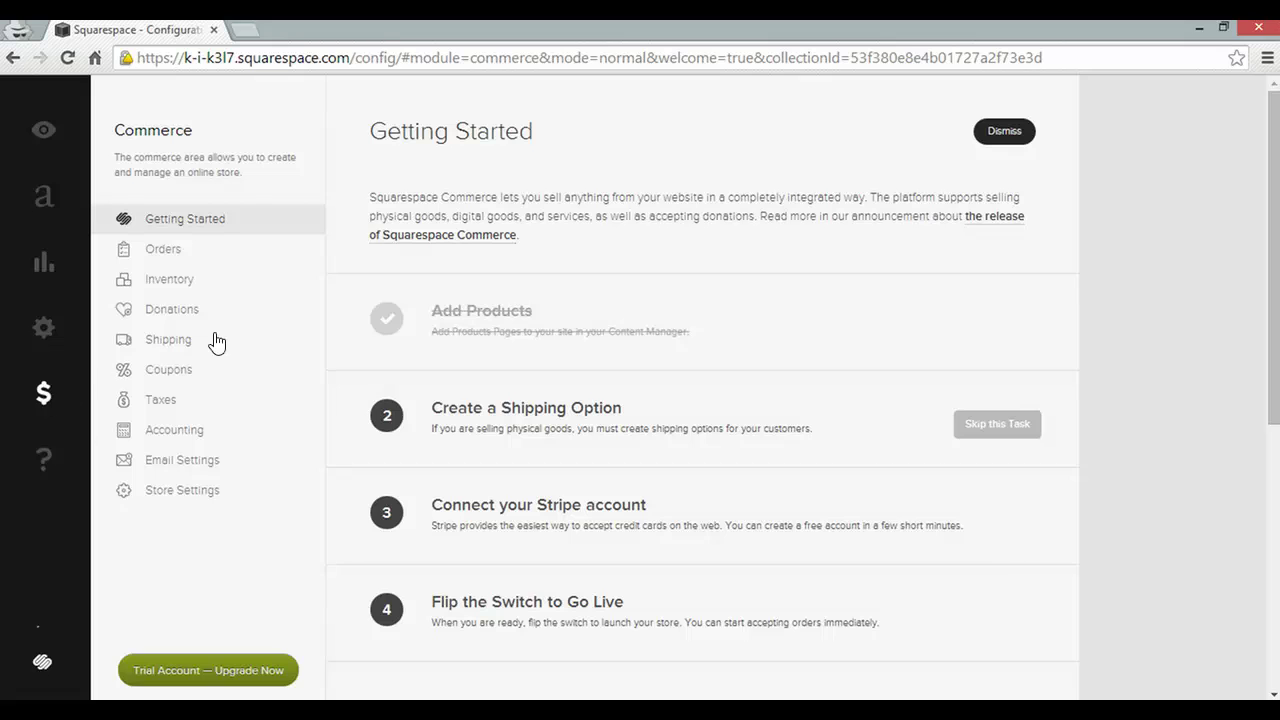
pyautogui.click(219, 341)
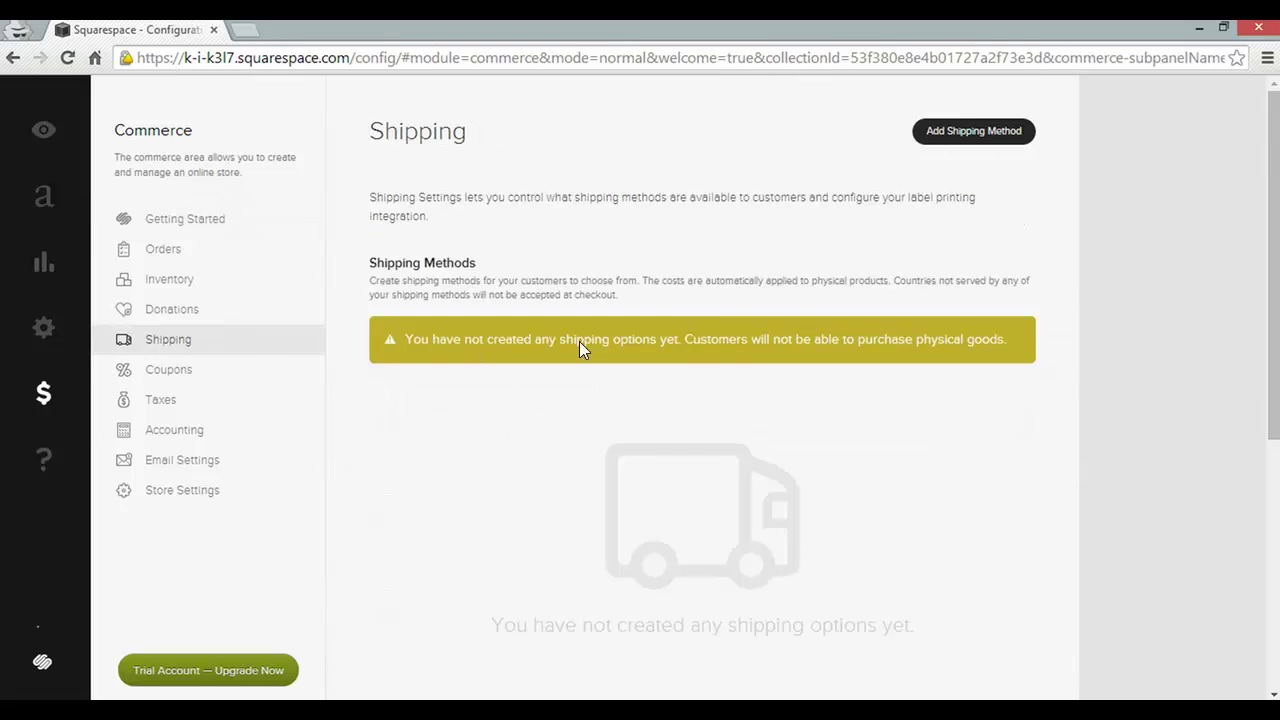
pyautogui.click(1005, 131)
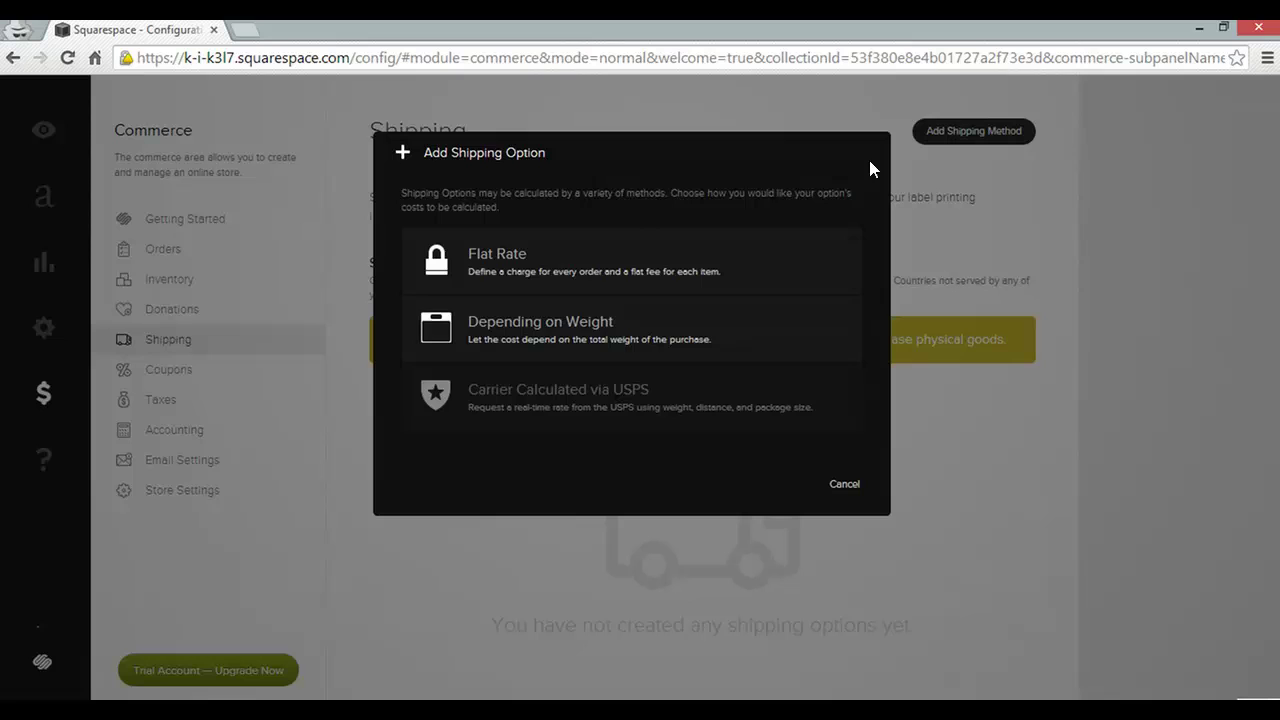
pyautogui.click(646, 268)
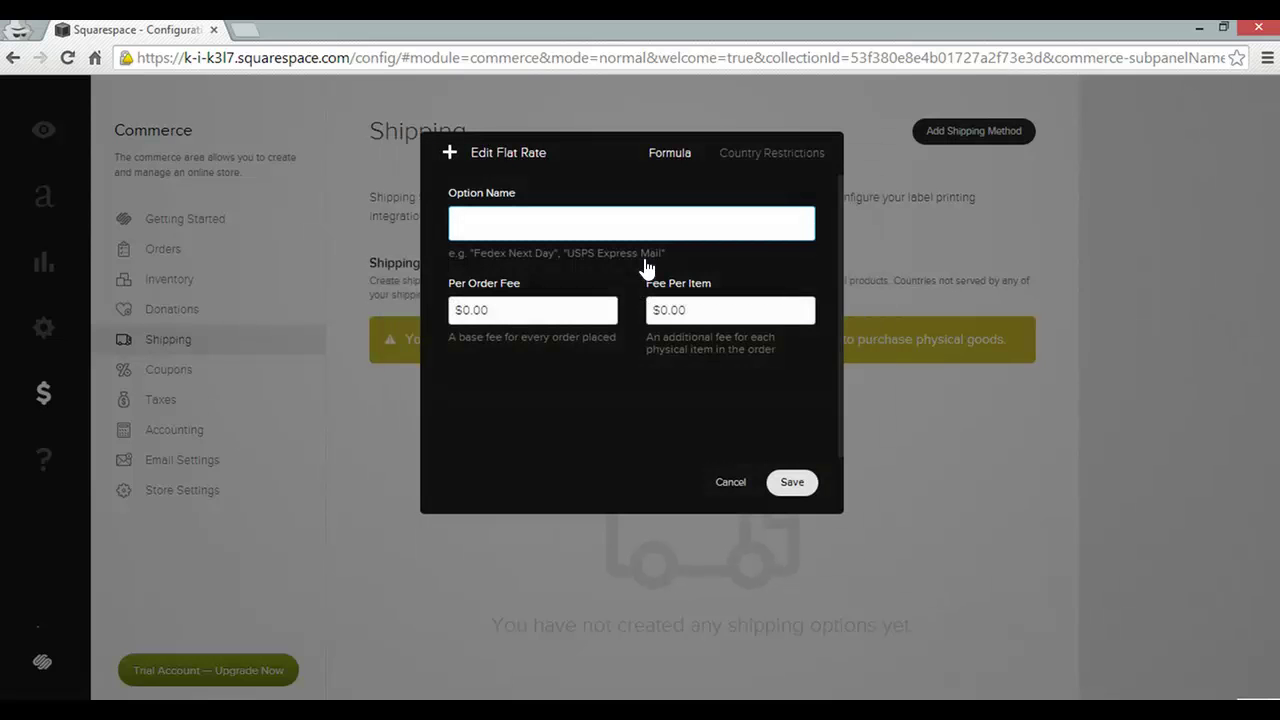
pyautogui.write('Shipping')
pyautogui.click(471, 309)
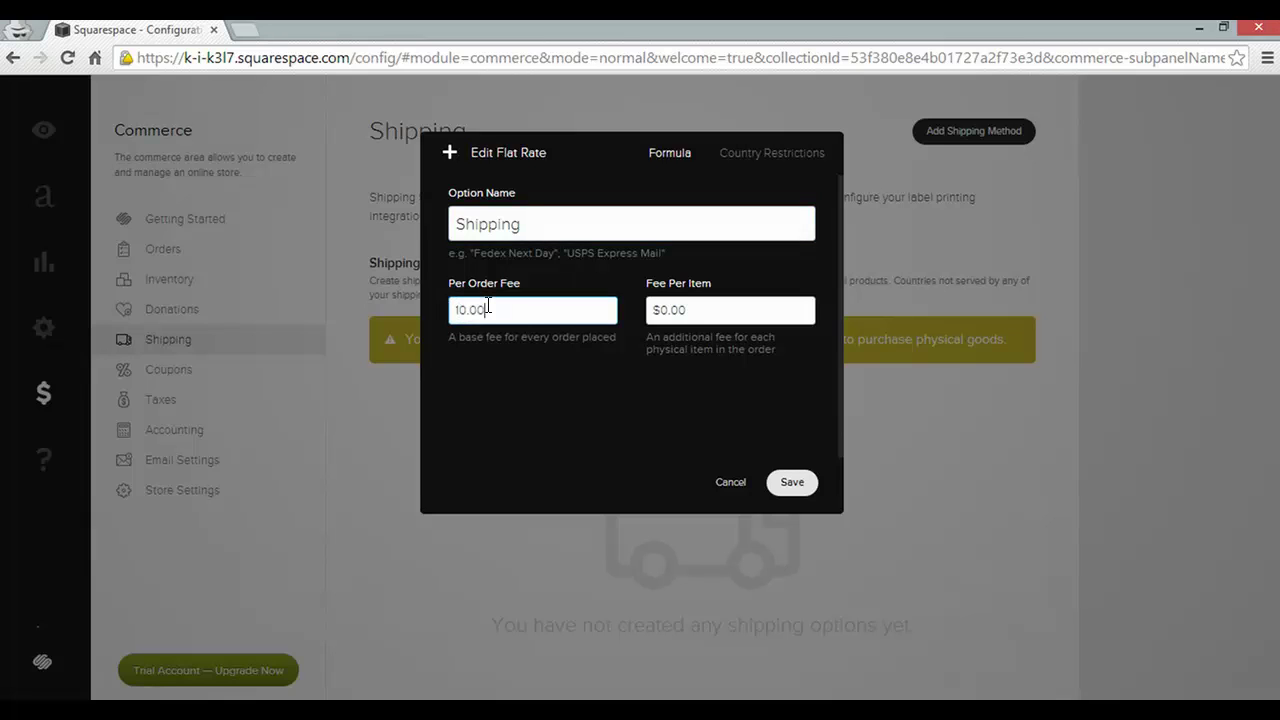
pyautogui.click(806, 484)
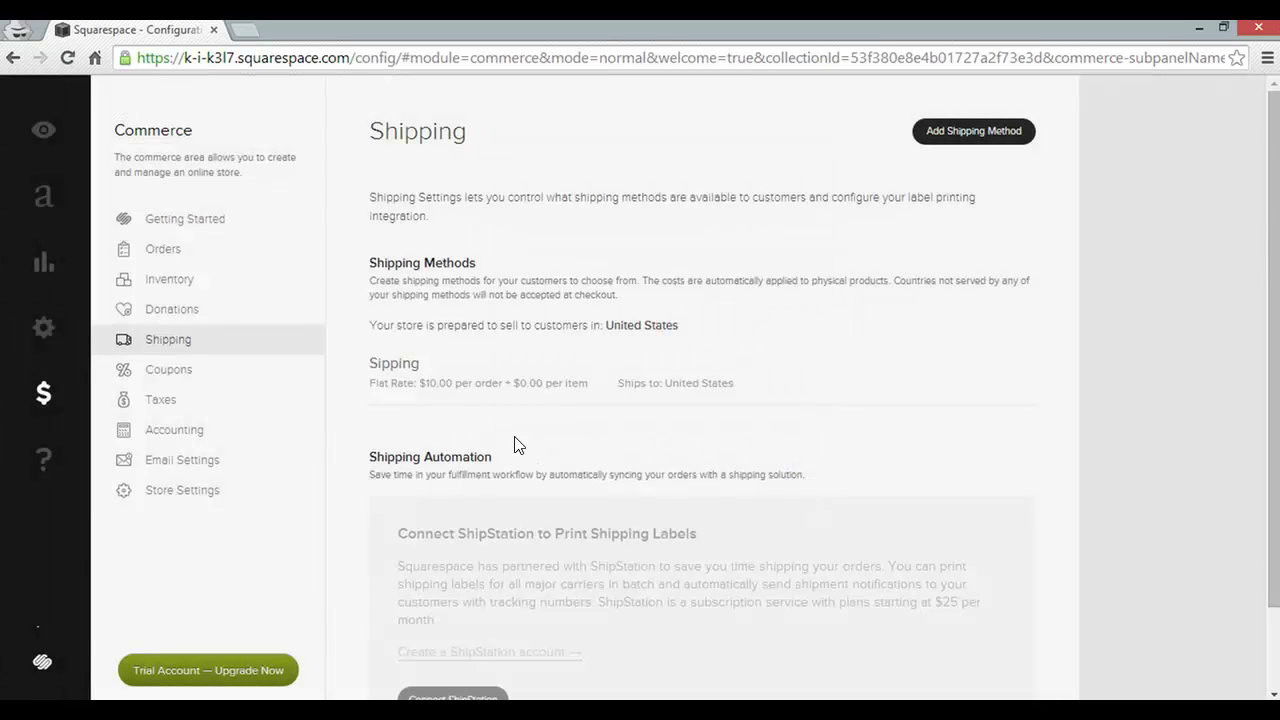
# Preview the site from Store Settings, then return to editing with the empty Shop page open
pyautogui.click(177, 490)
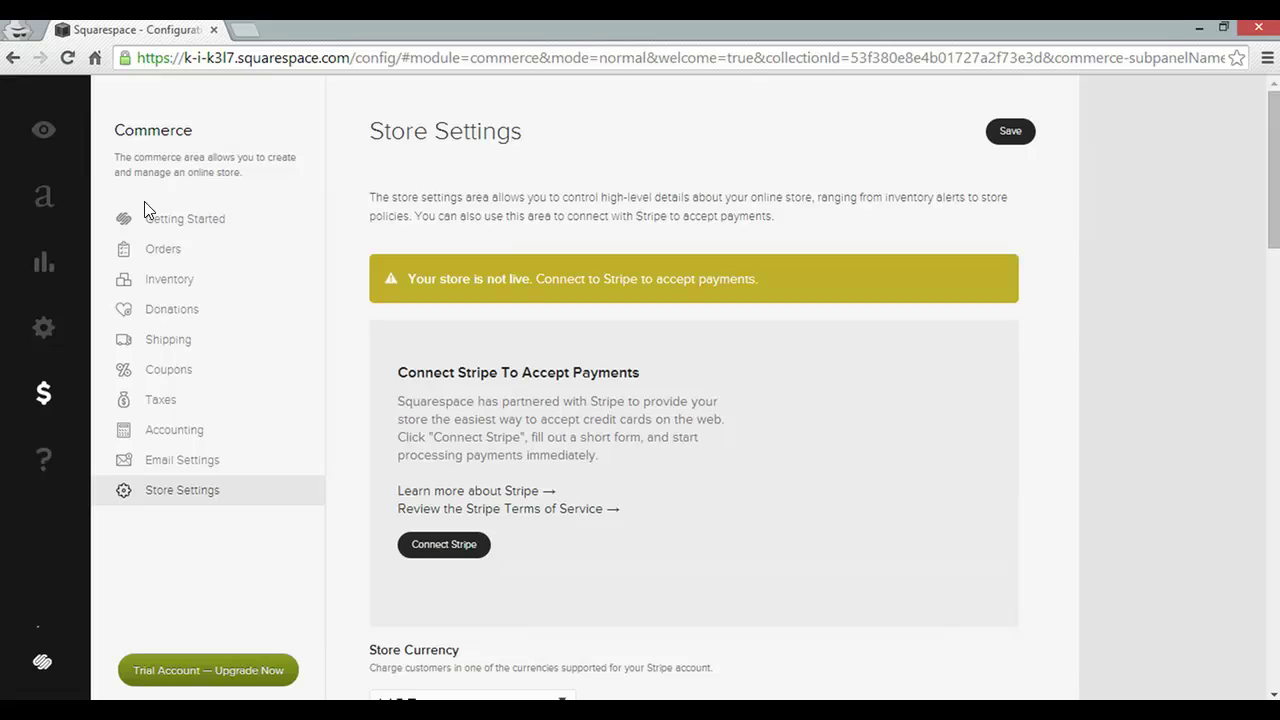
pyautogui.click(46, 131)
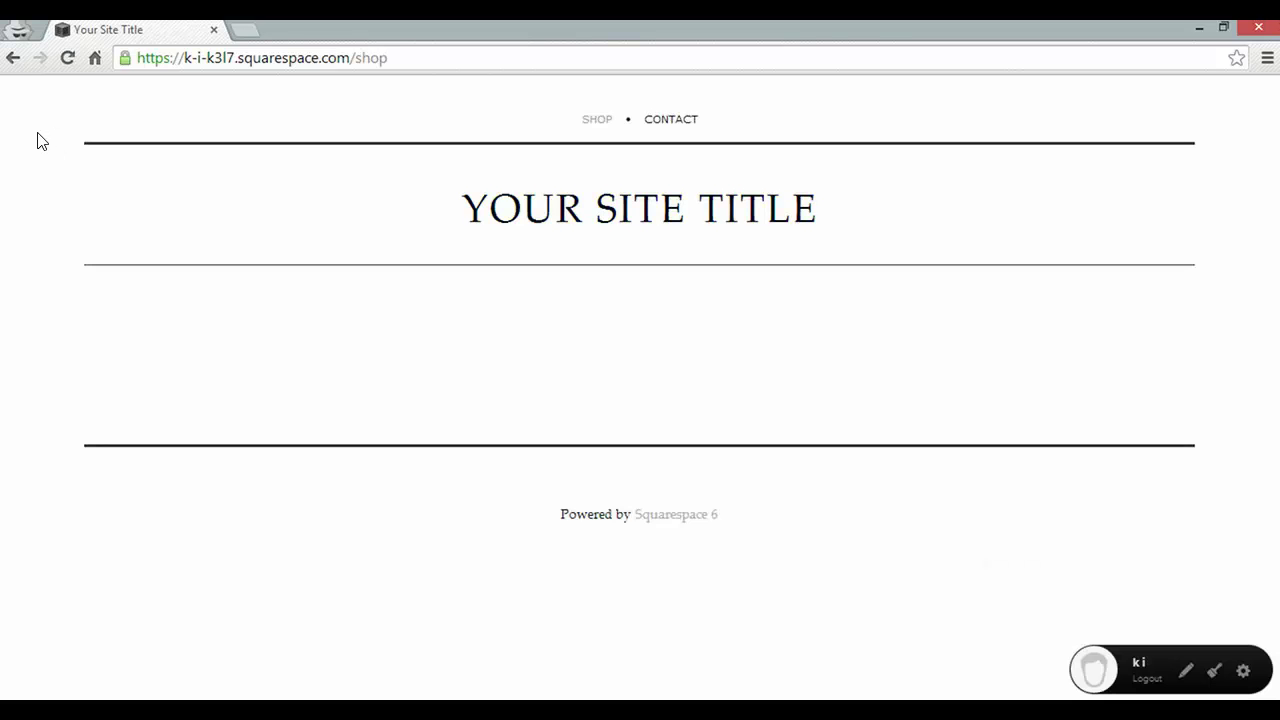
pyautogui.moveTo(151, 214)
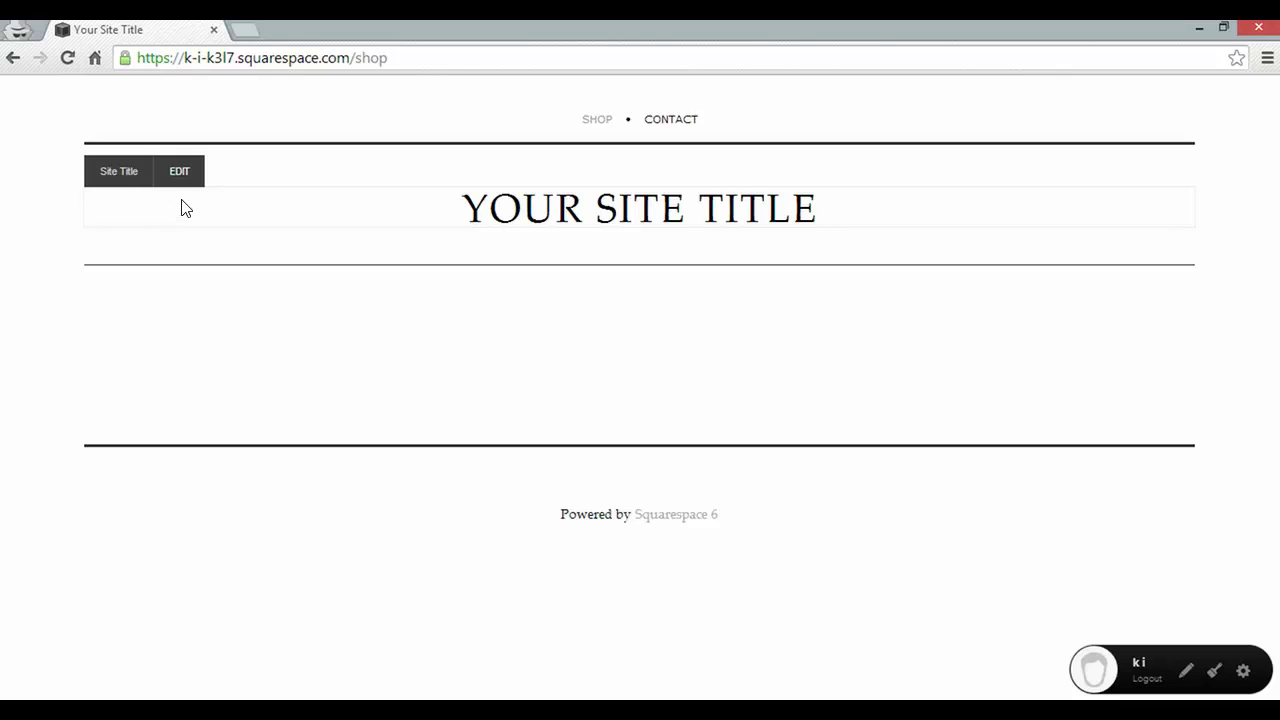
pyautogui.click(179, 189)
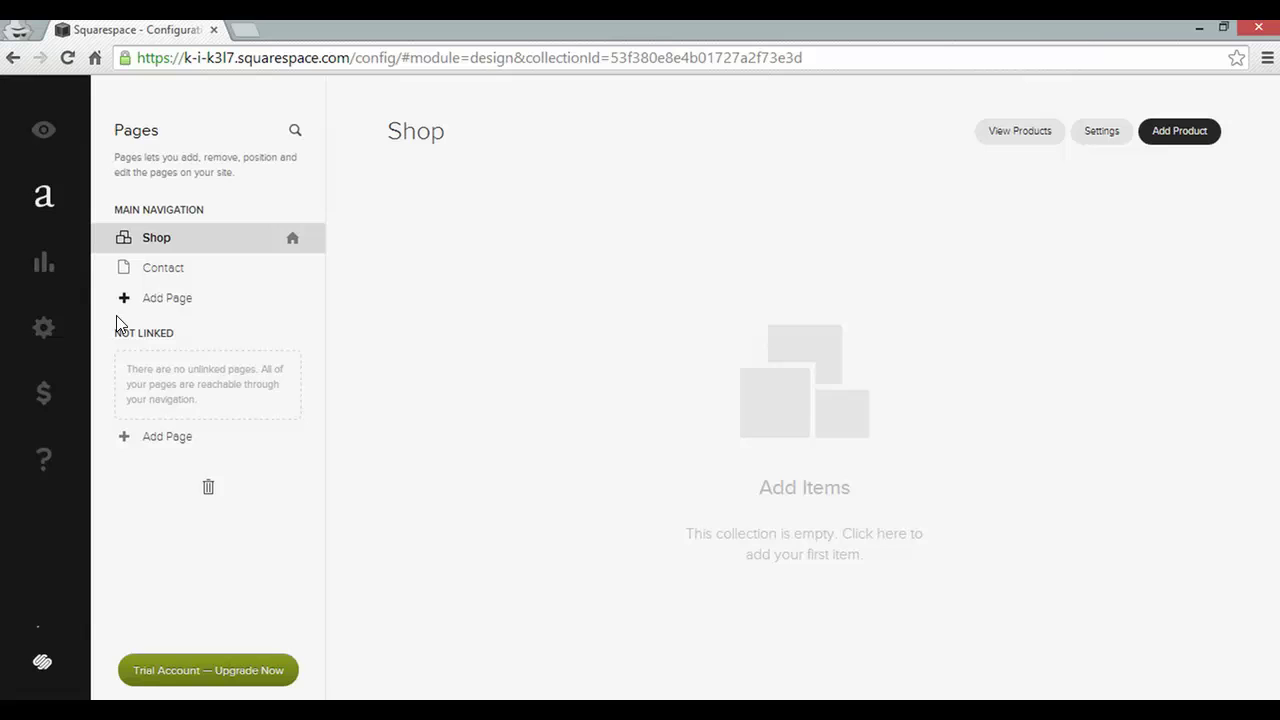
# Set the site title to 'Kaya's Store' and tag line 'Clothing and stuff', then save
pyautogui.click(50, 340)
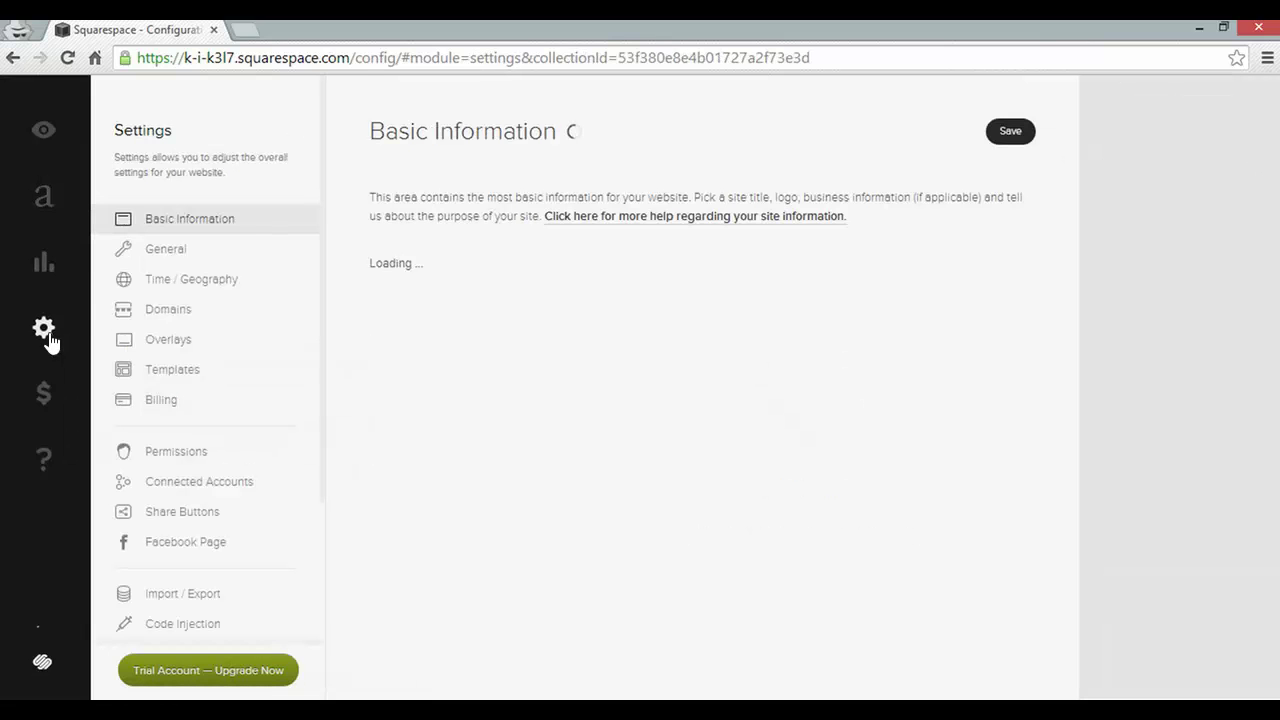
pyautogui.moveTo(378, 341); pyautogui.dragTo(548, 334)
pyautogui.write("Kaya's")
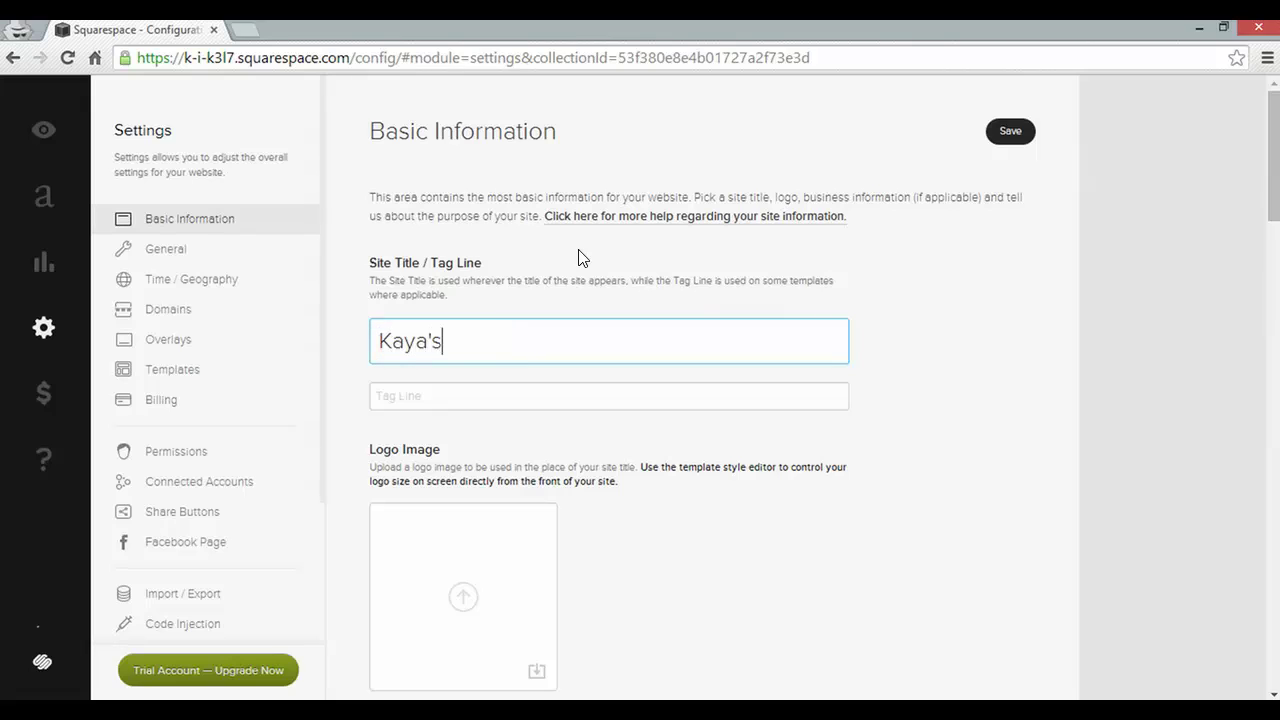
pyautogui.write(' Store')
pyautogui.click(508, 396)
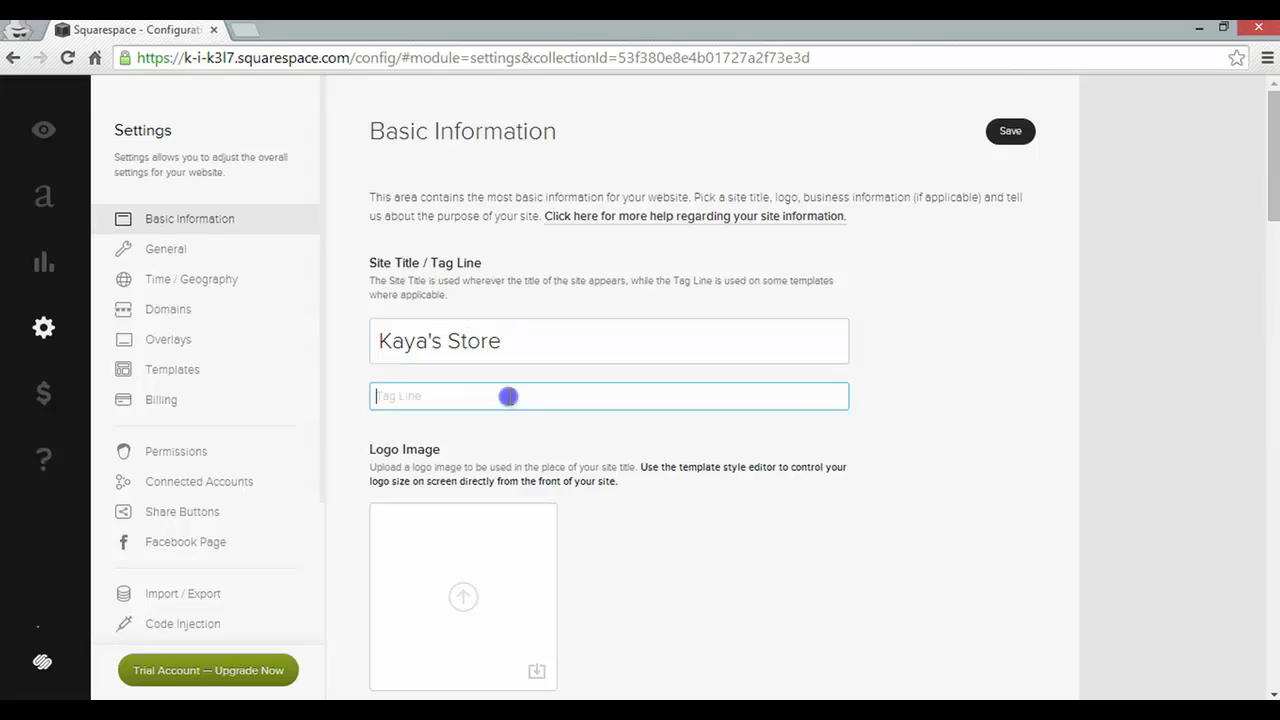
pyautogui.write('Clothing and stuff')
pyautogui.click(896, 445)
pyautogui.scroll(-1, 903, 473)
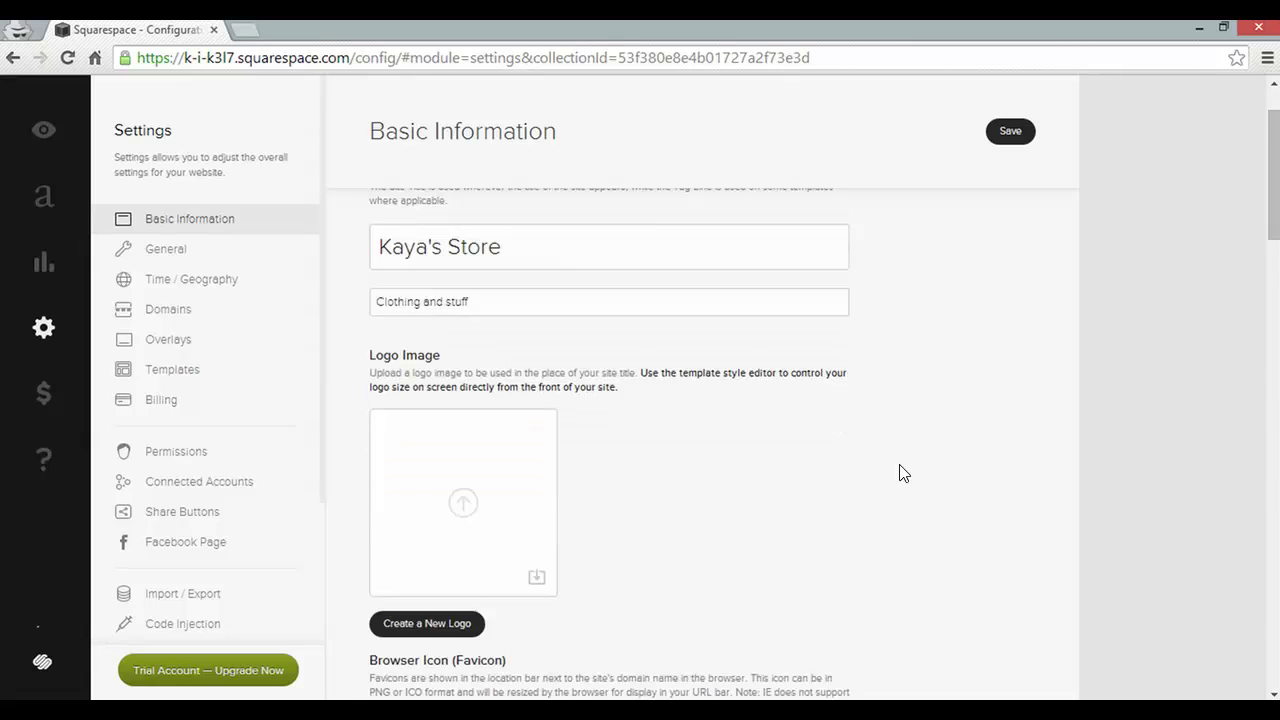
pyautogui.scroll(-4, 903, 473)
pyautogui.scroll(-3, 903, 473)
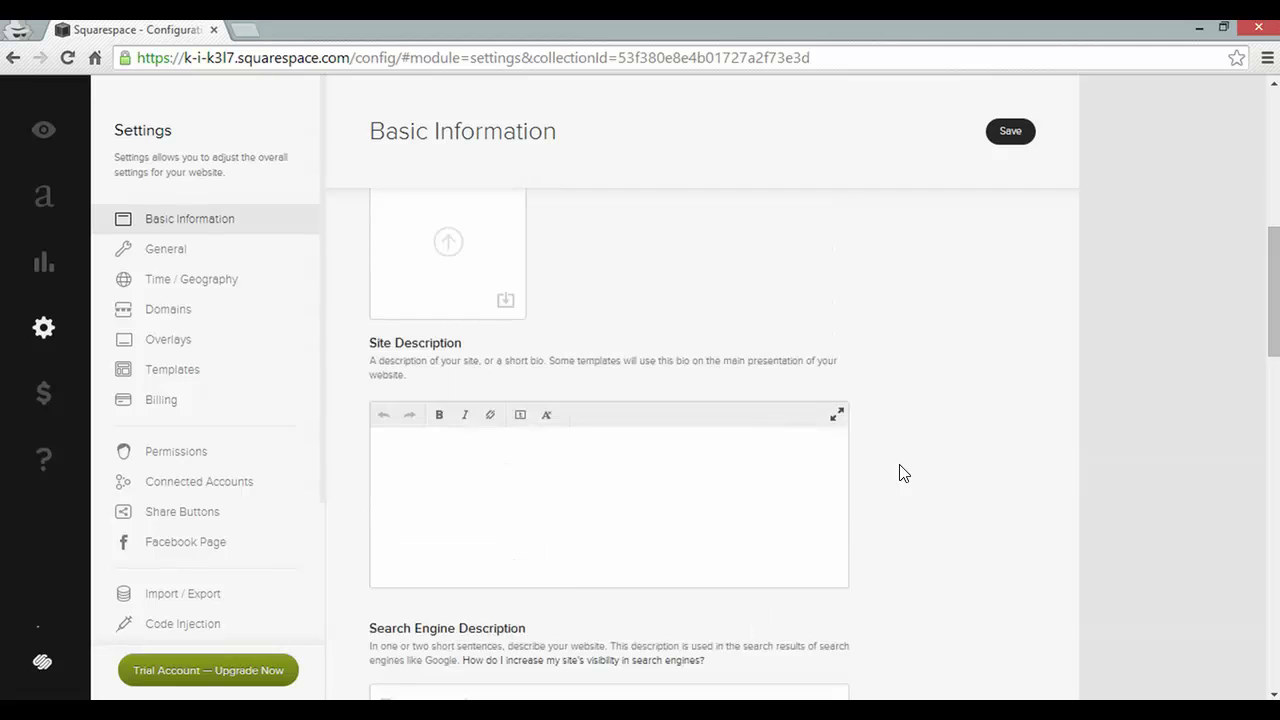
pyautogui.scroll(-2, 903, 473)
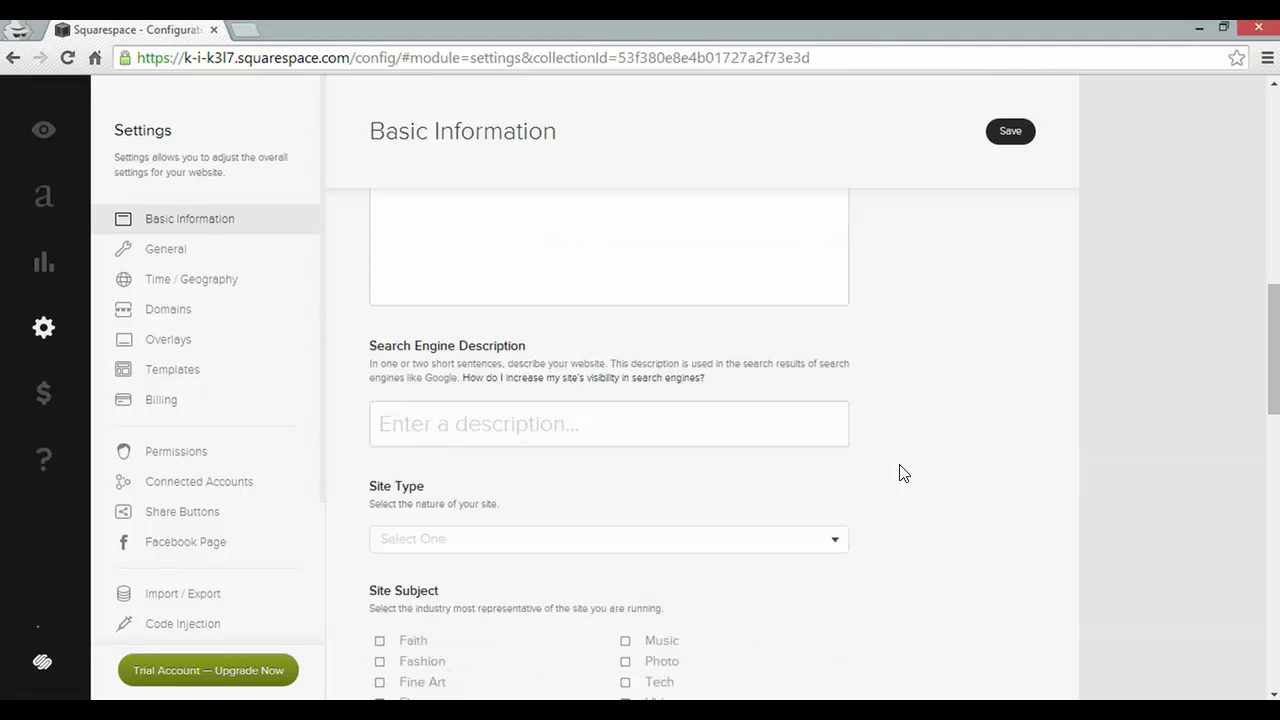
pyautogui.scroll(10, 903, 473)
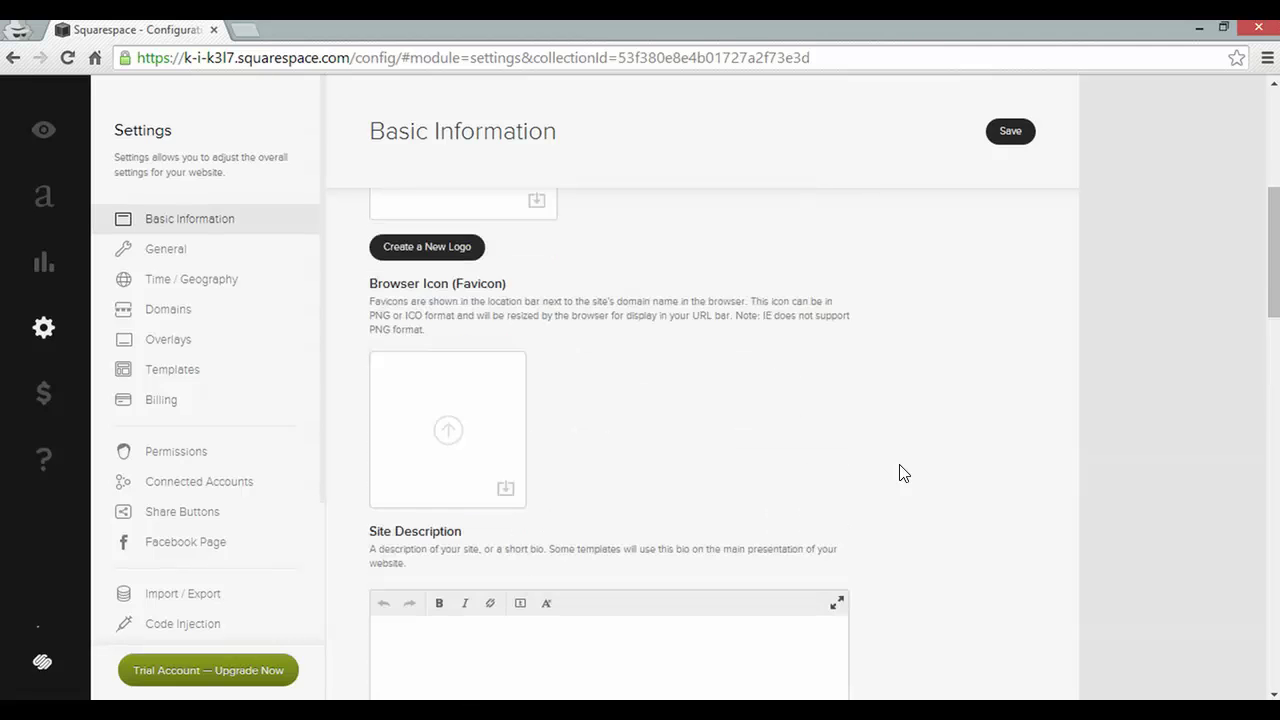
pyautogui.click(1010, 140)
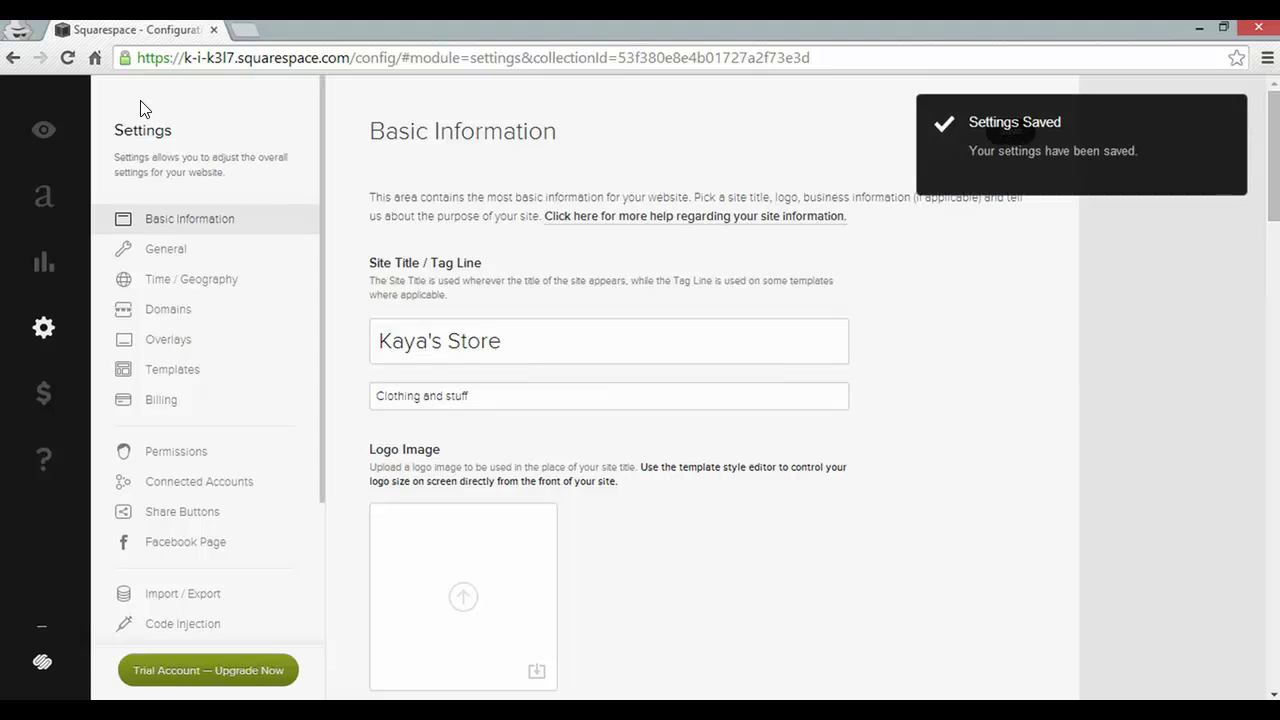
# View the live site with its new title, then go to Manage Products for the Shop
pyautogui.click(50, 135)
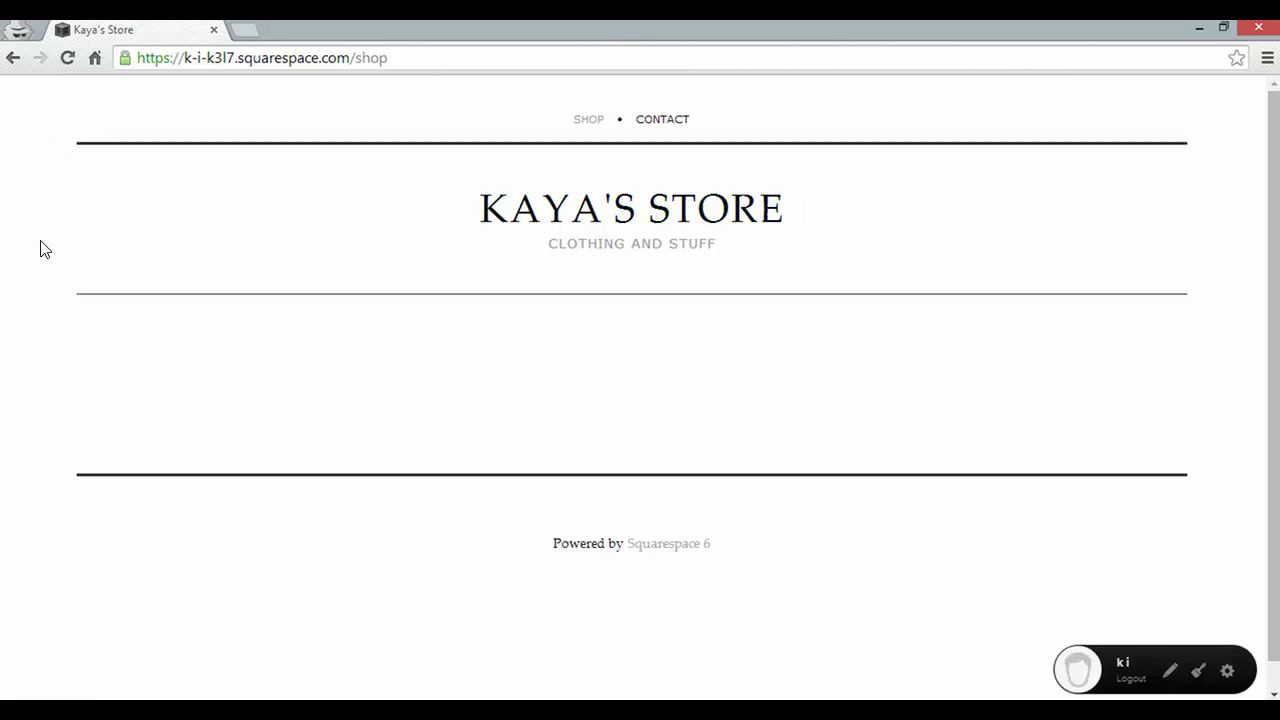
pyautogui.click(1172, 674)
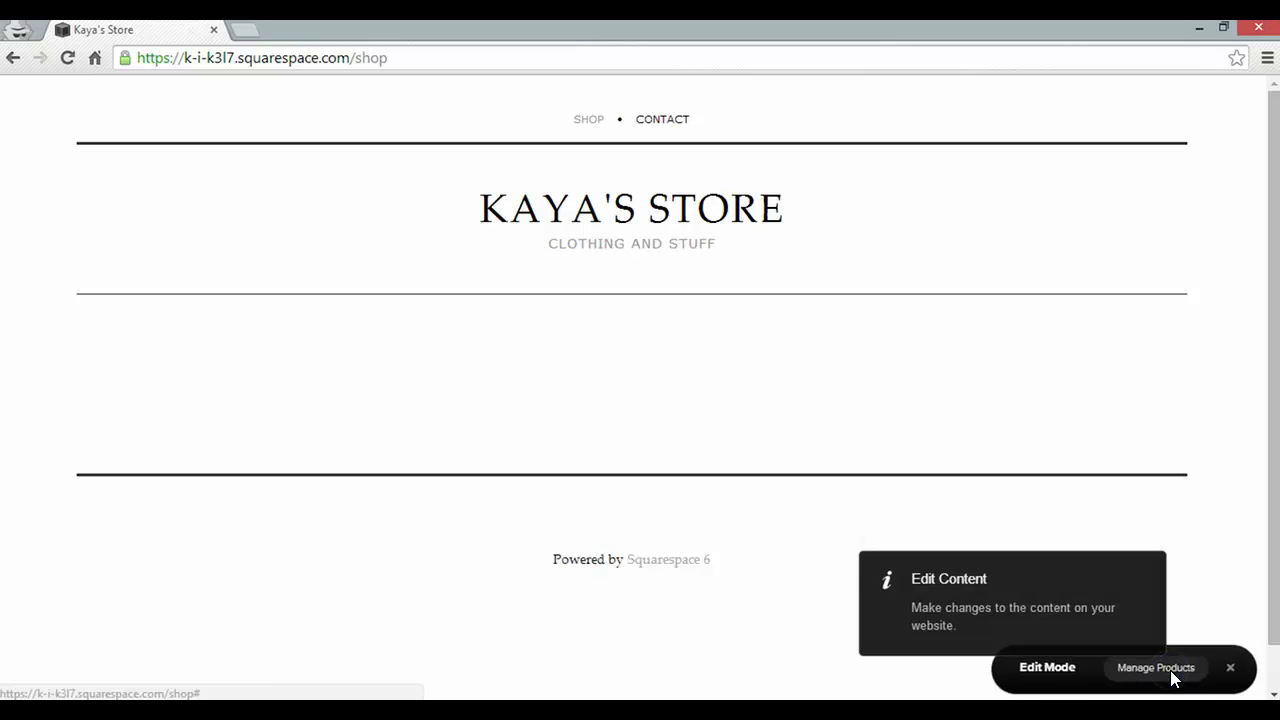
pyautogui.click(1156, 667)
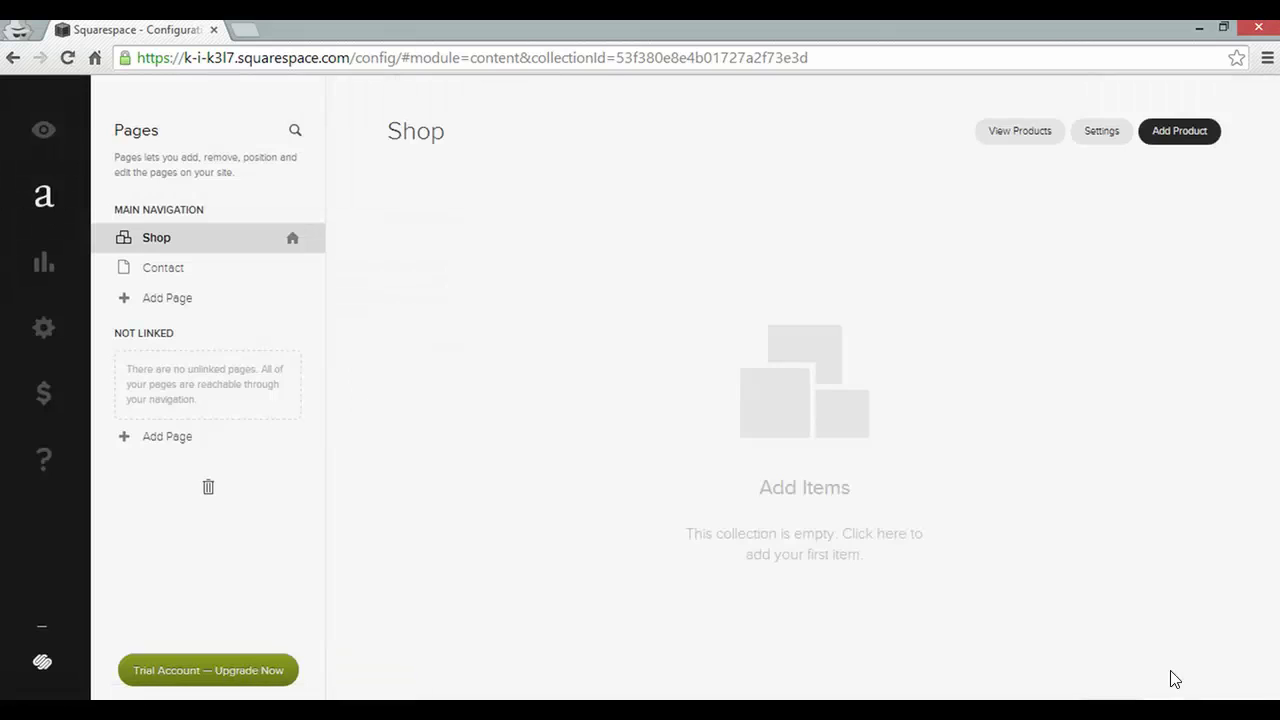
# Add a new physical product named Gloves
pyautogui.click(1200, 134)
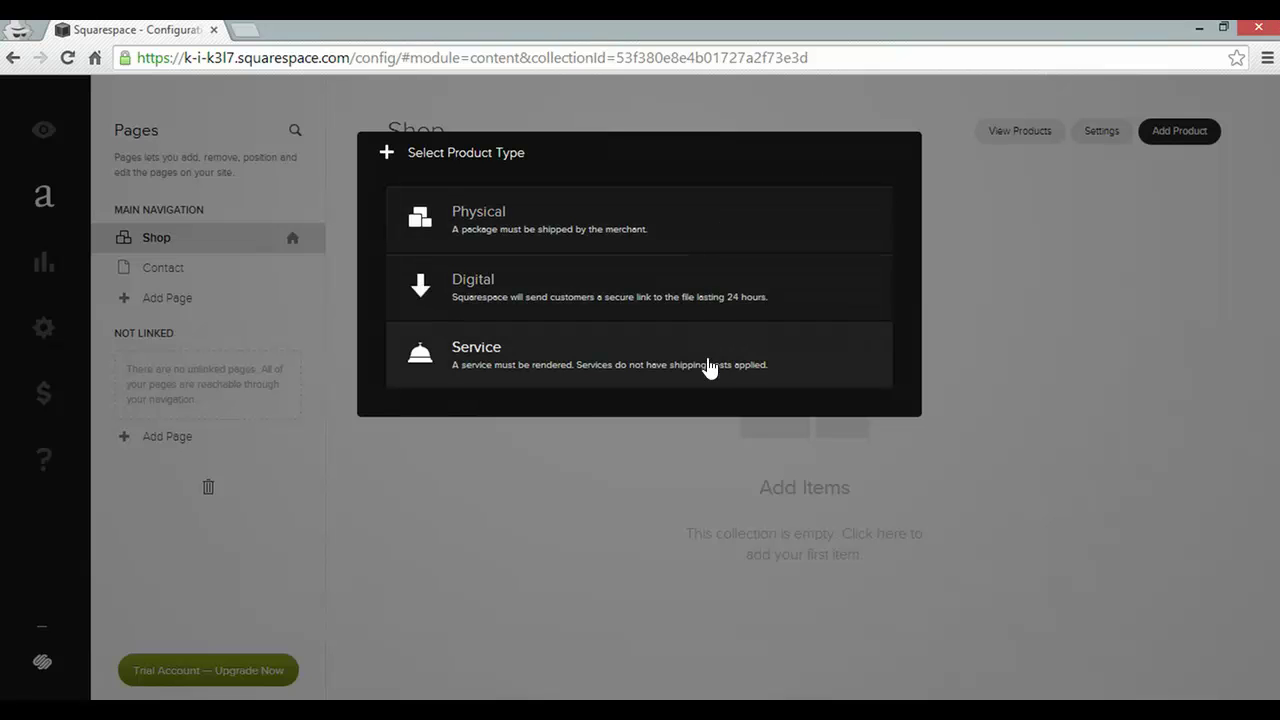
pyautogui.click(688, 215)
pyautogui.click(659, 220)
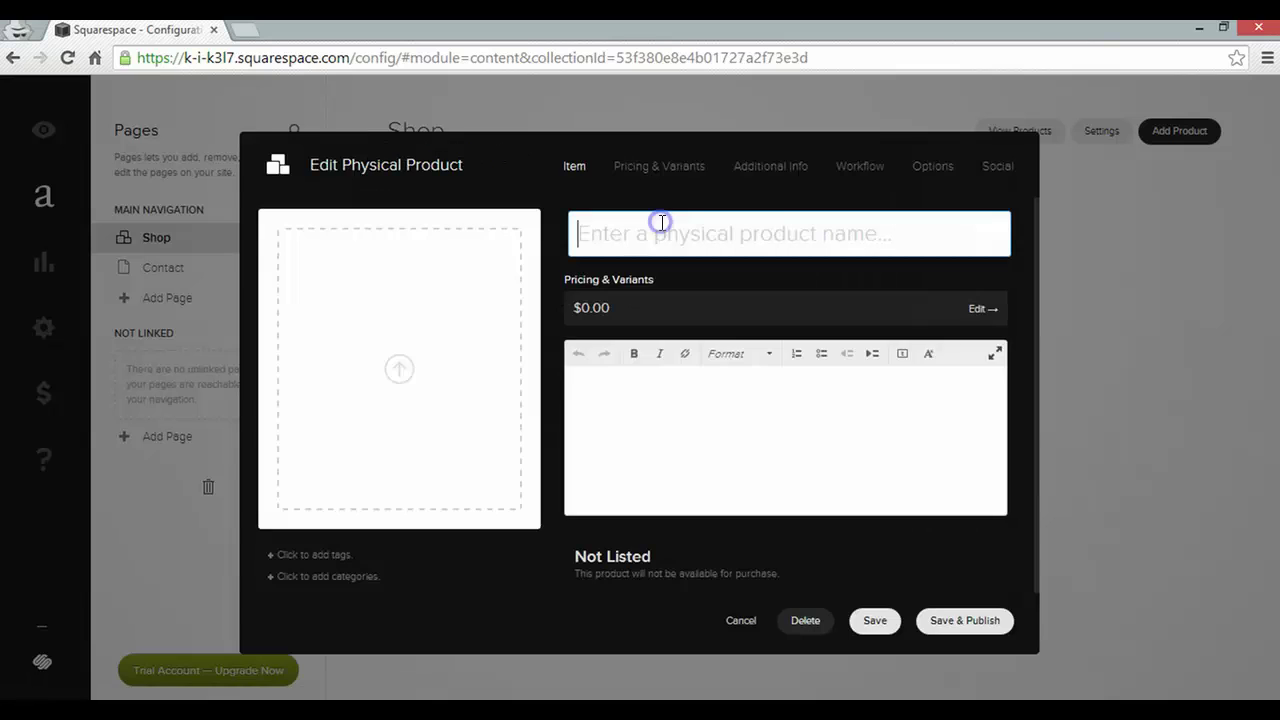
pyautogui.write('Gloves')
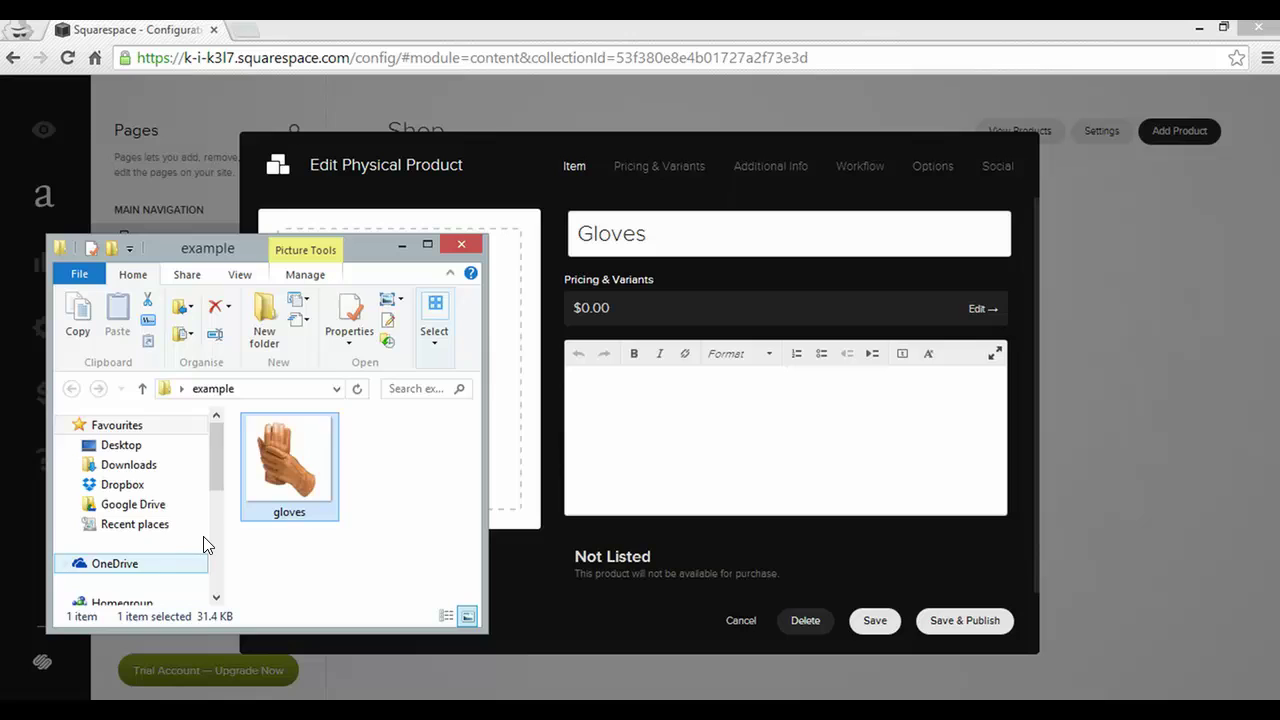
# Drop in the gloves photo and start the description 'These gloves are for sale'
pyautogui.moveTo(258, 480); pyautogui.dragTo(501, 401)
pyautogui.click(673, 418)
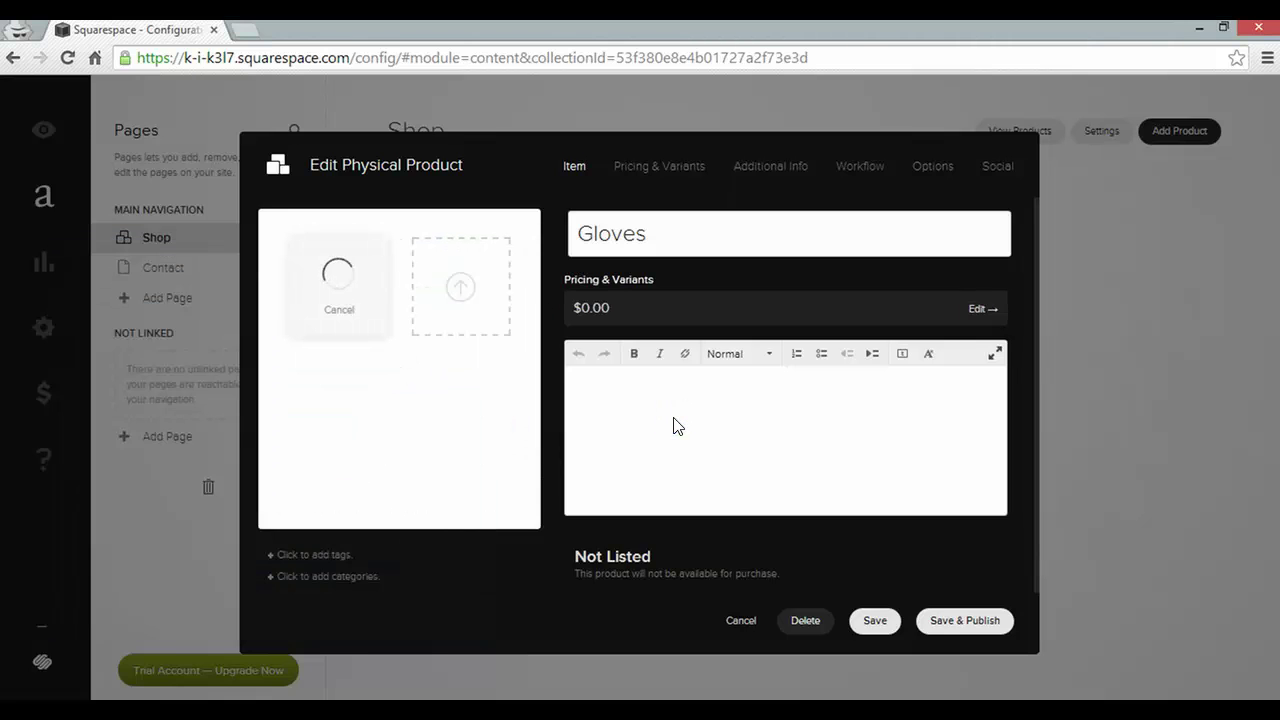
pyautogui.write('These gloves are for sale')
# Price the Gloves variant at $99.00, then save and publish the product
pyautogui.click(674, 170)
pyautogui.click(419, 316)
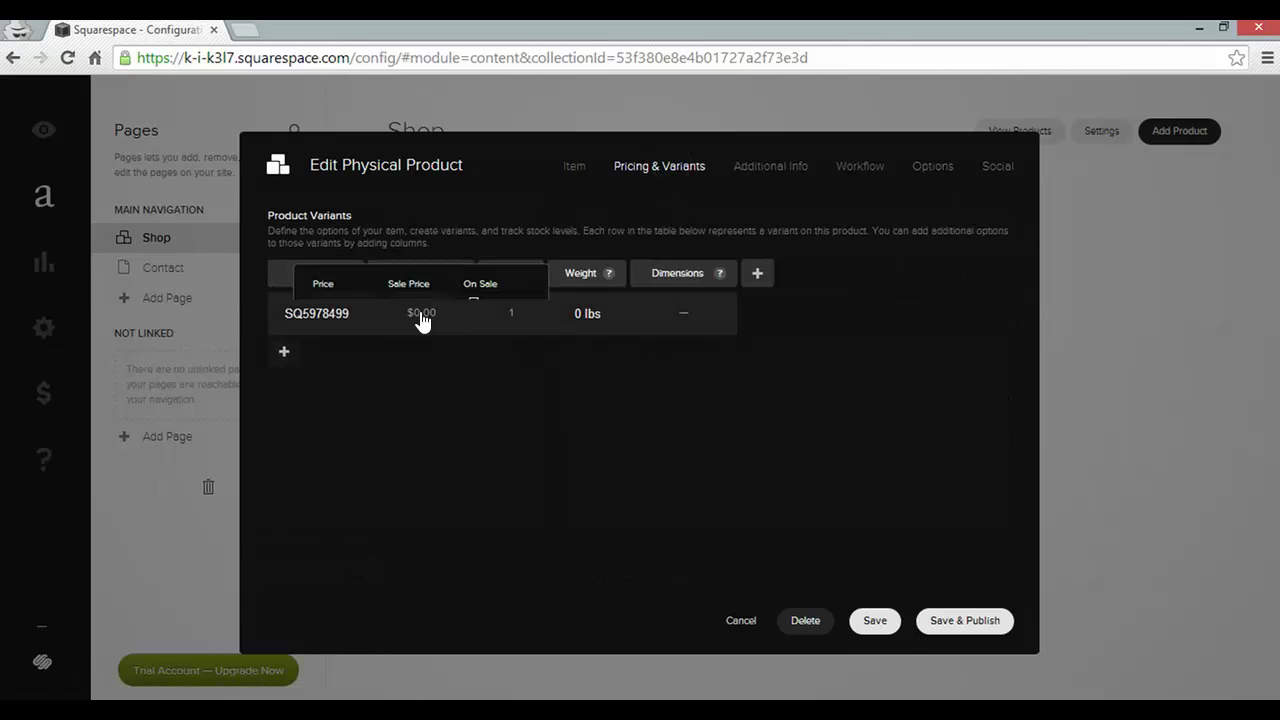
pyautogui.write('99')
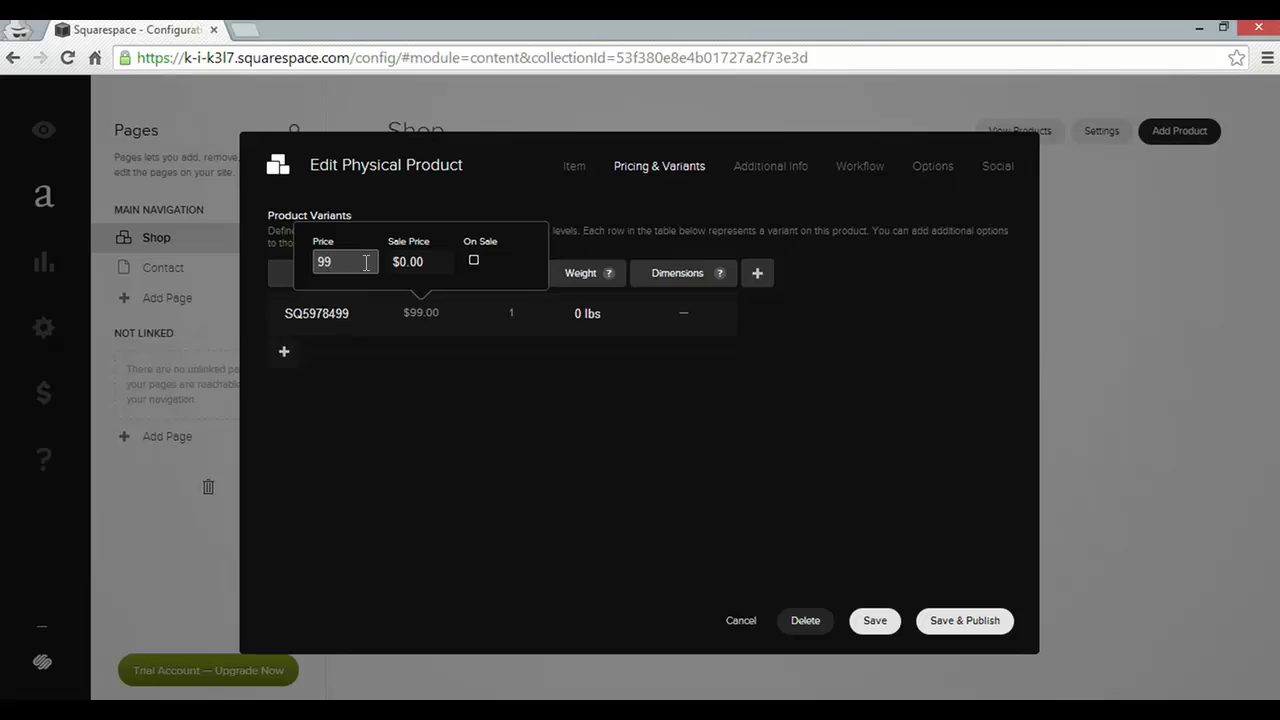
pyautogui.click(450, 383)
pyautogui.click(580, 169)
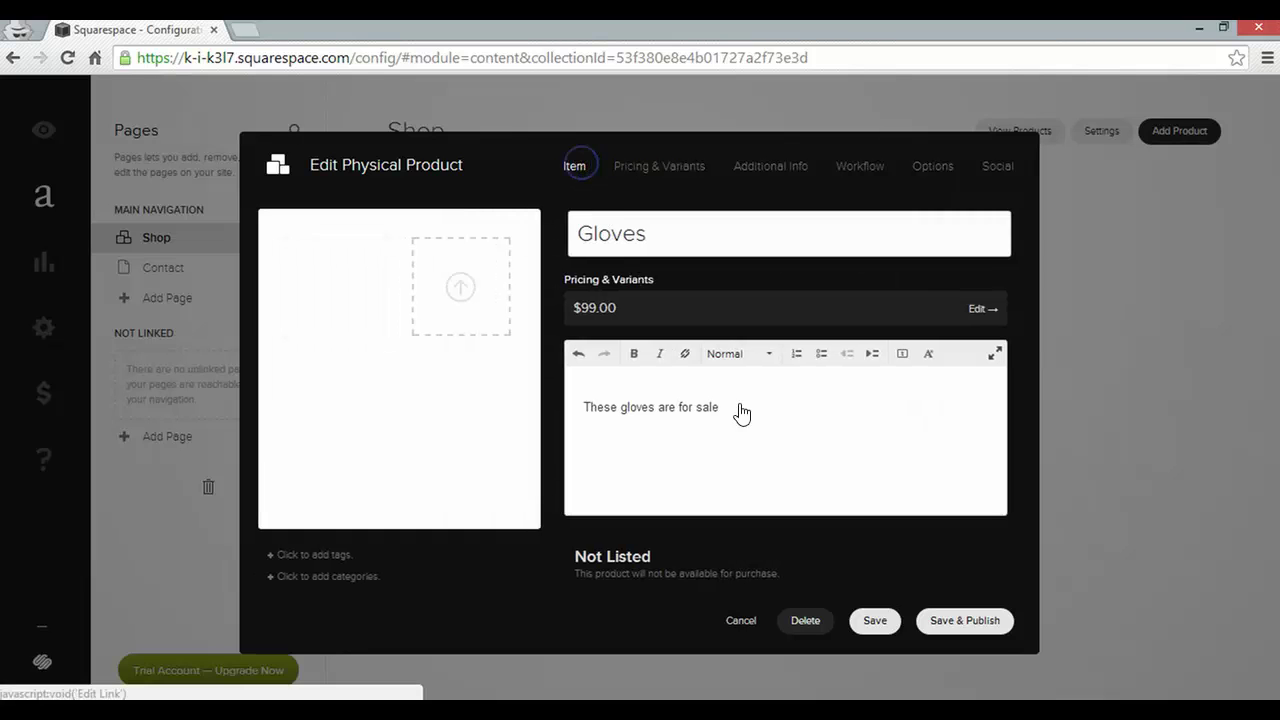
pyautogui.click(757, 431)
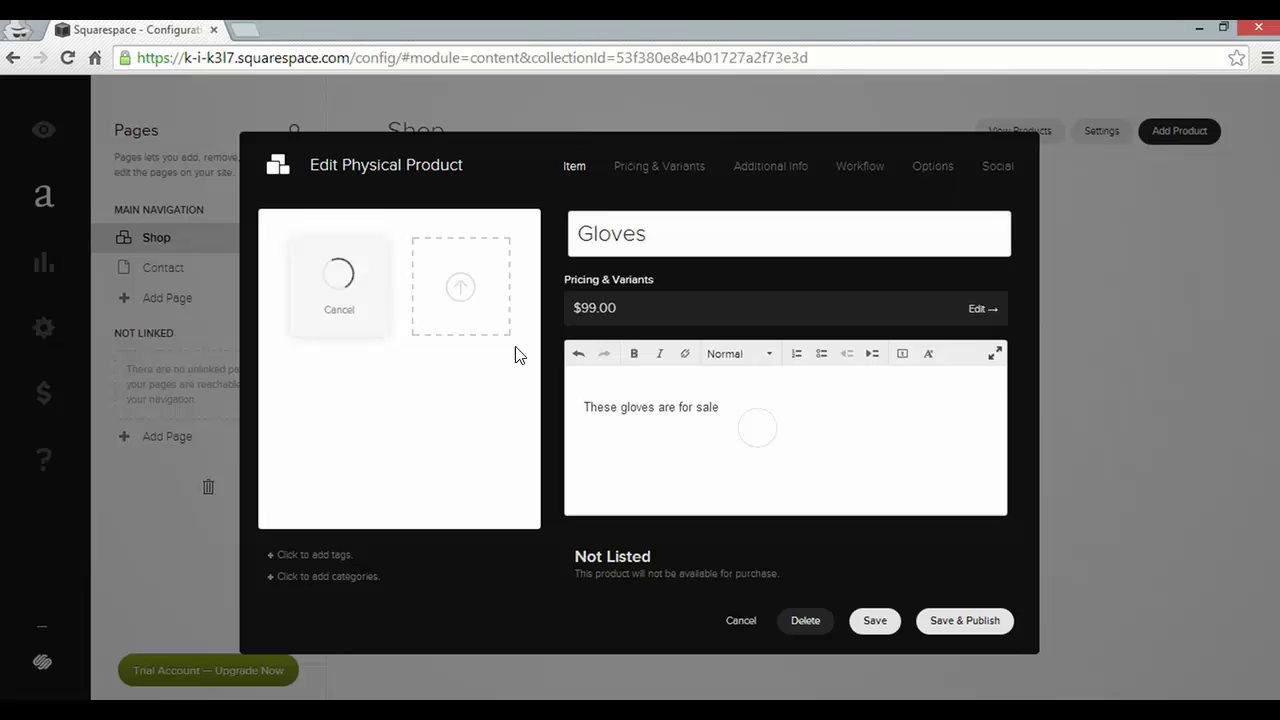
pyautogui.click(952, 632)
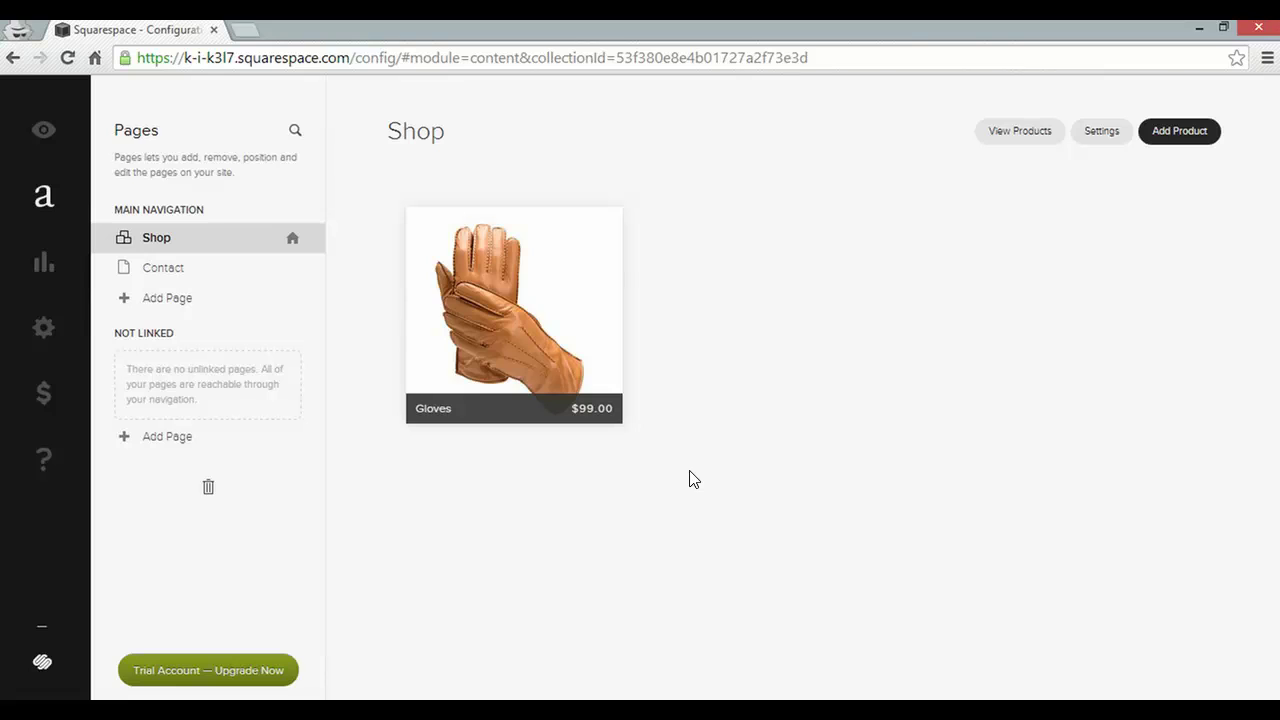
pyautogui.click(44, 131)
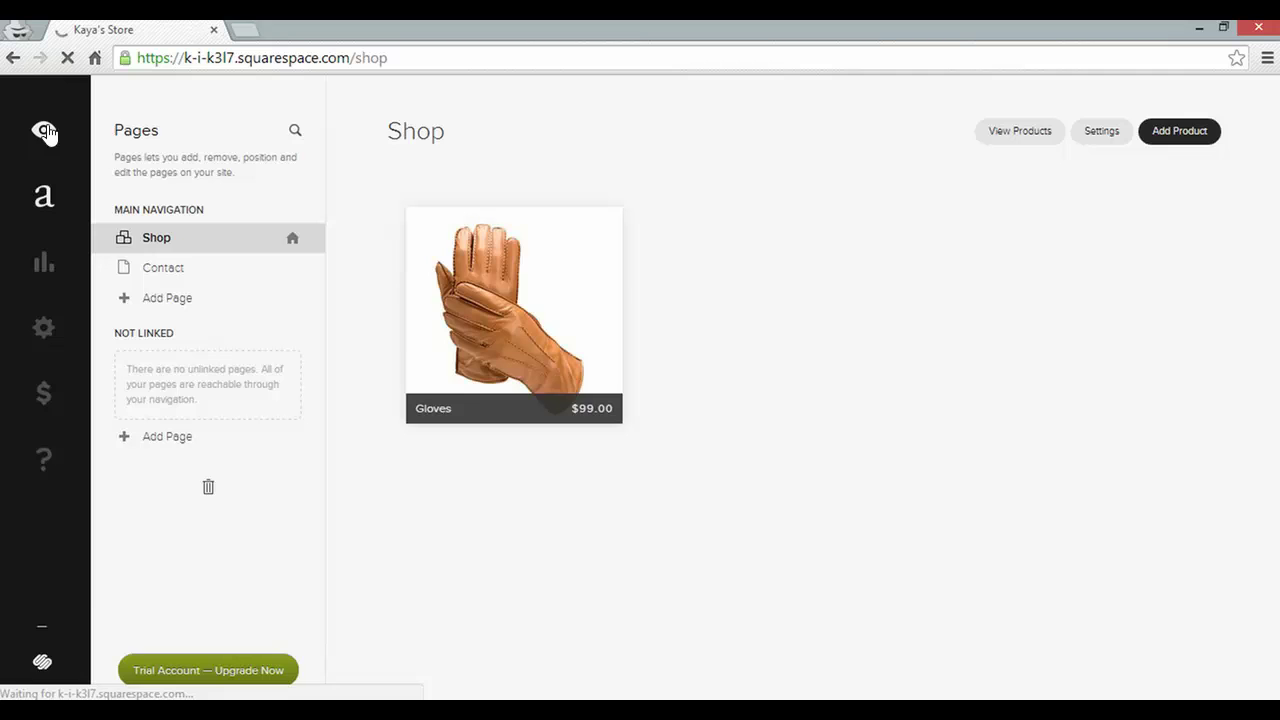
pyautogui.scroll(-3, 720, 414)
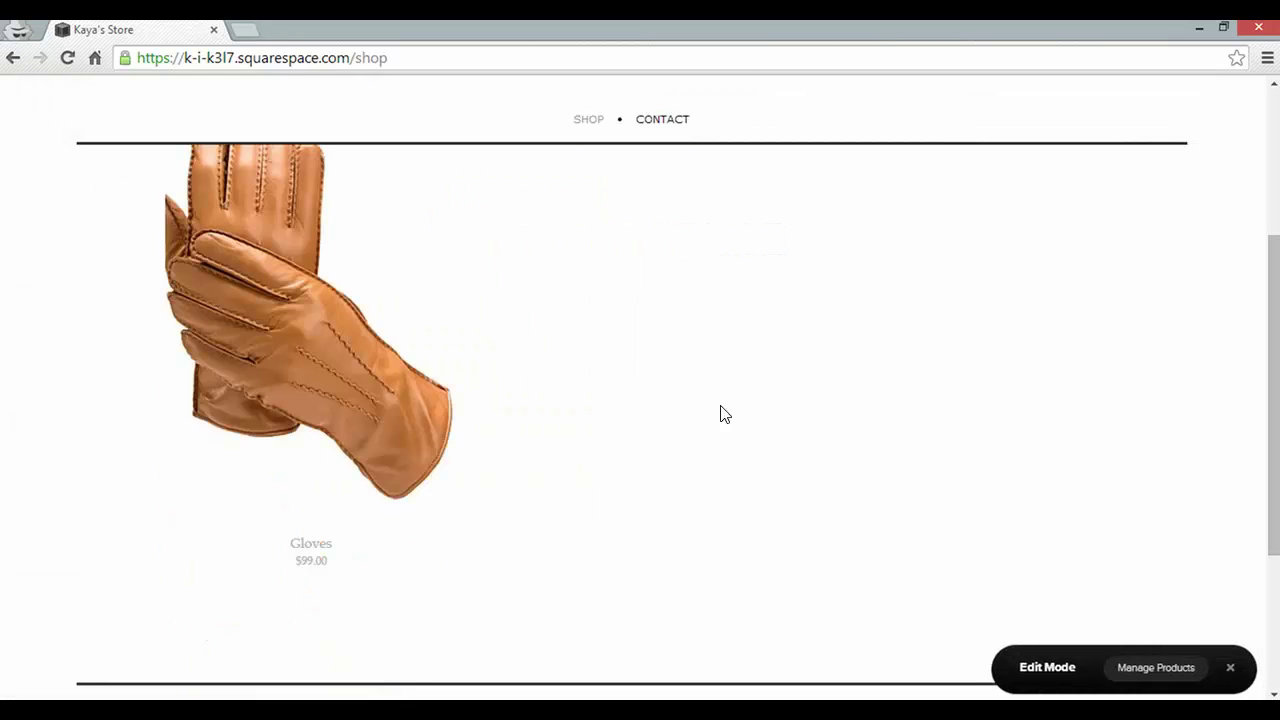
pyautogui.click(307, 340)
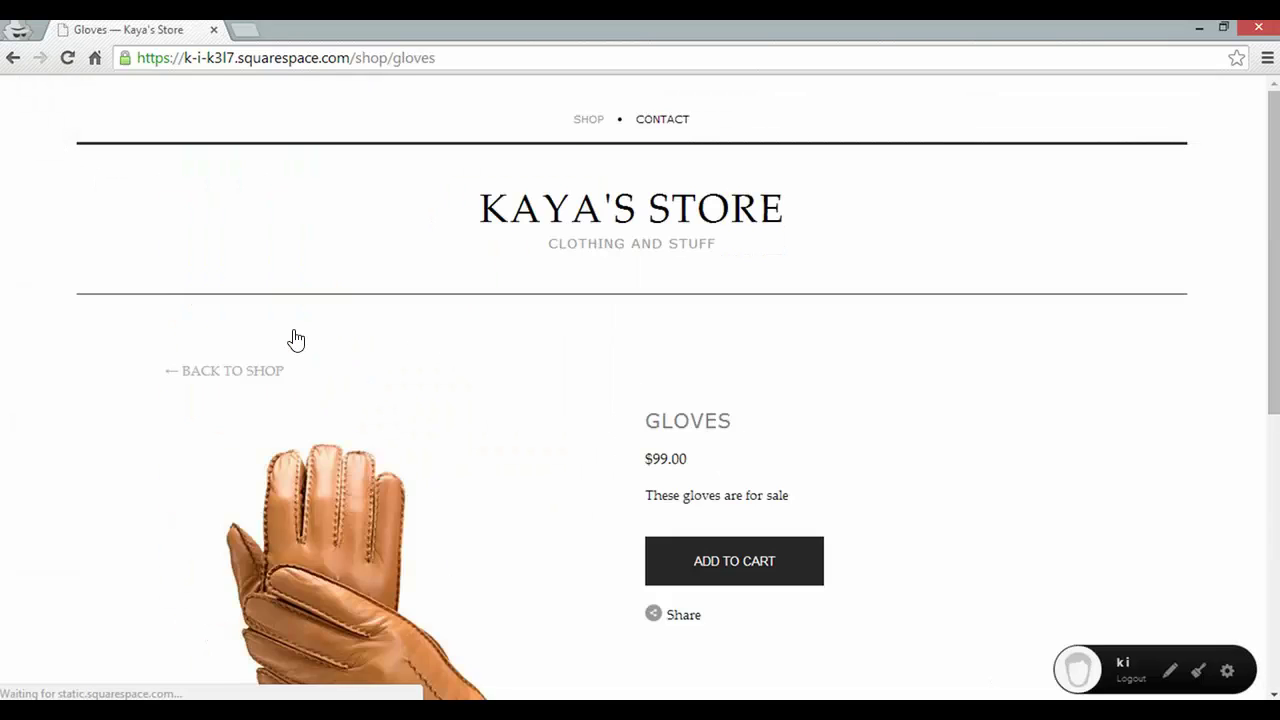
pyautogui.scroll(-3, 889, 414)
pyautogui.scroll(1, 893, 416)
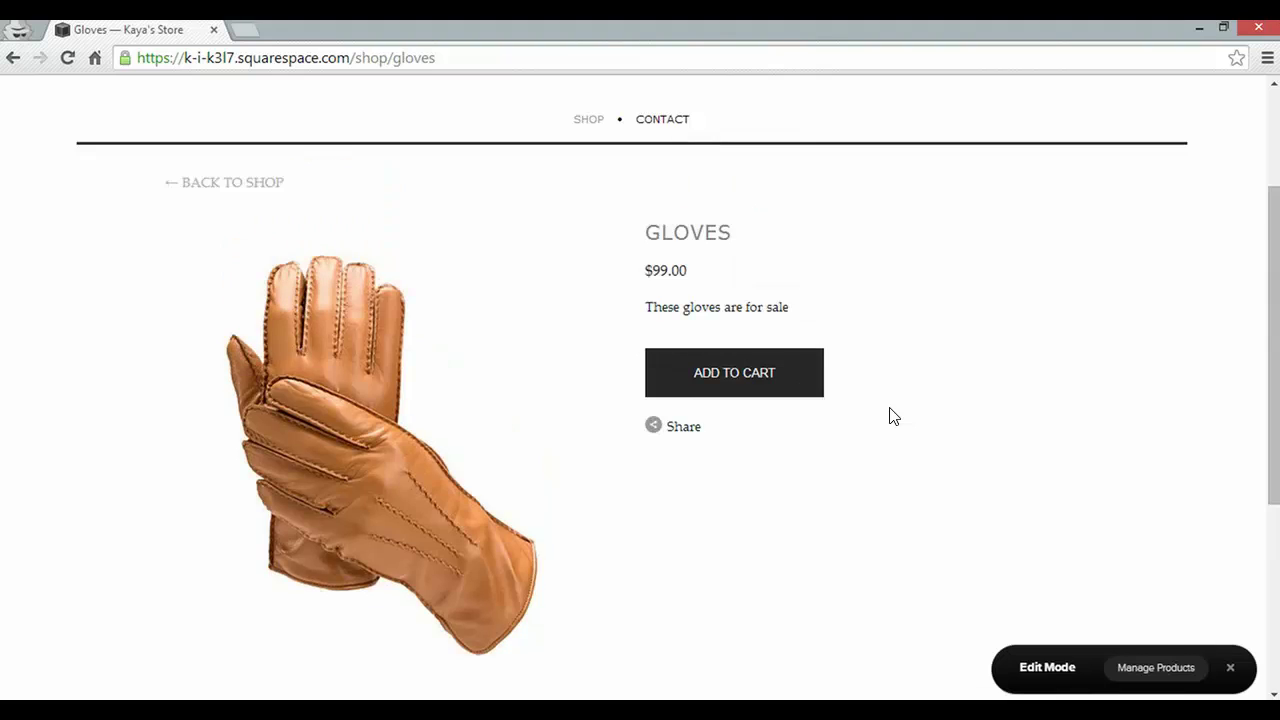
pyautogui.scroll(2, 893, 416)
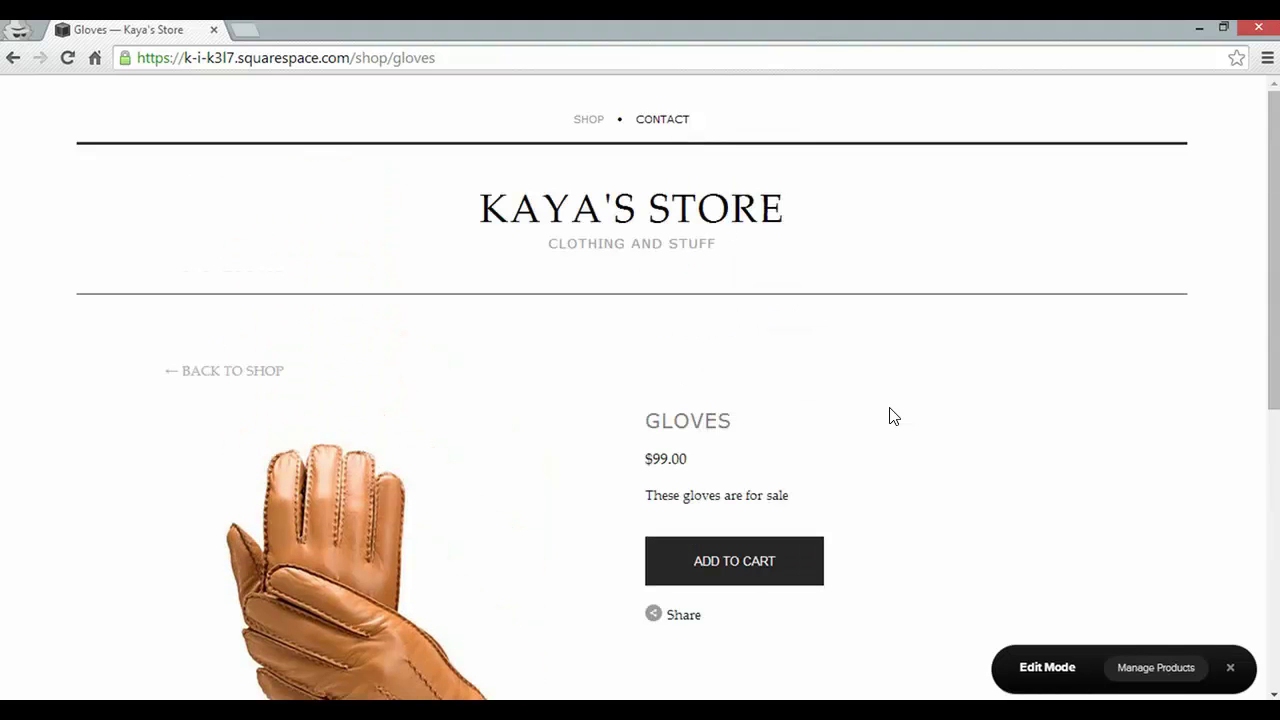
pyautogui.click(1160, 671)
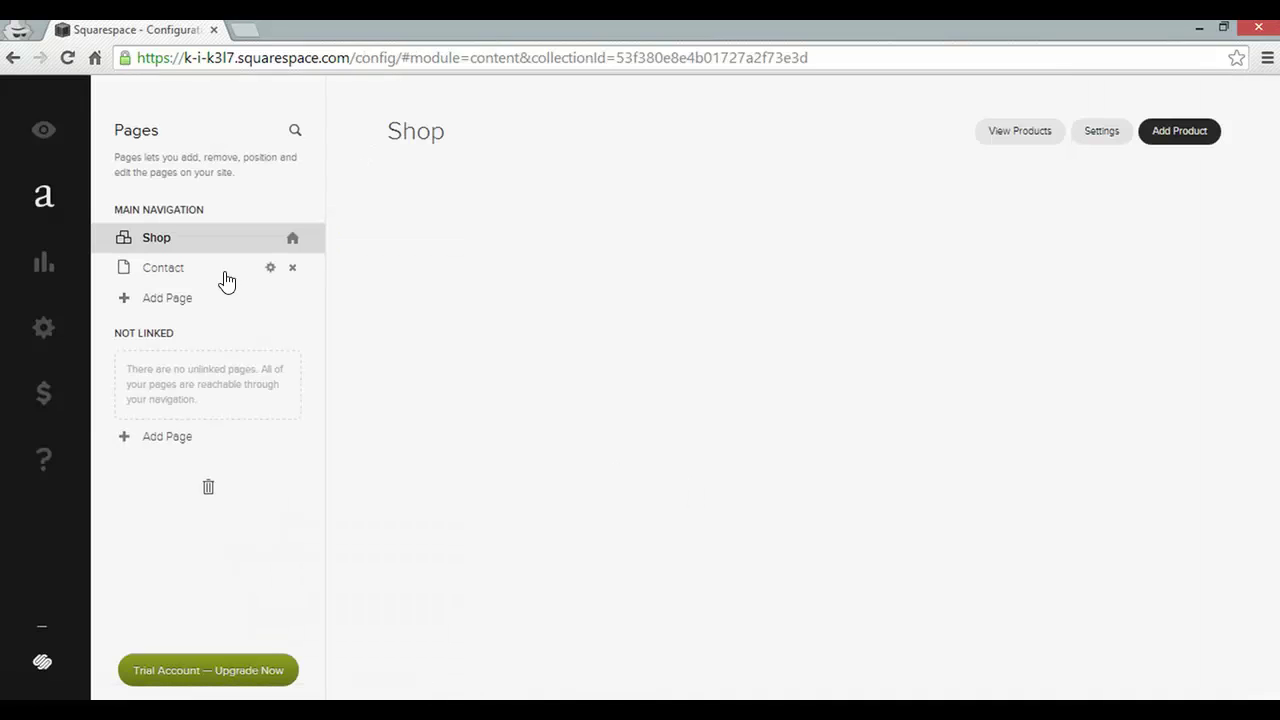
# Convert the example Contact page into a real page and confirm its page settings
pyautogui.click(226, 278)
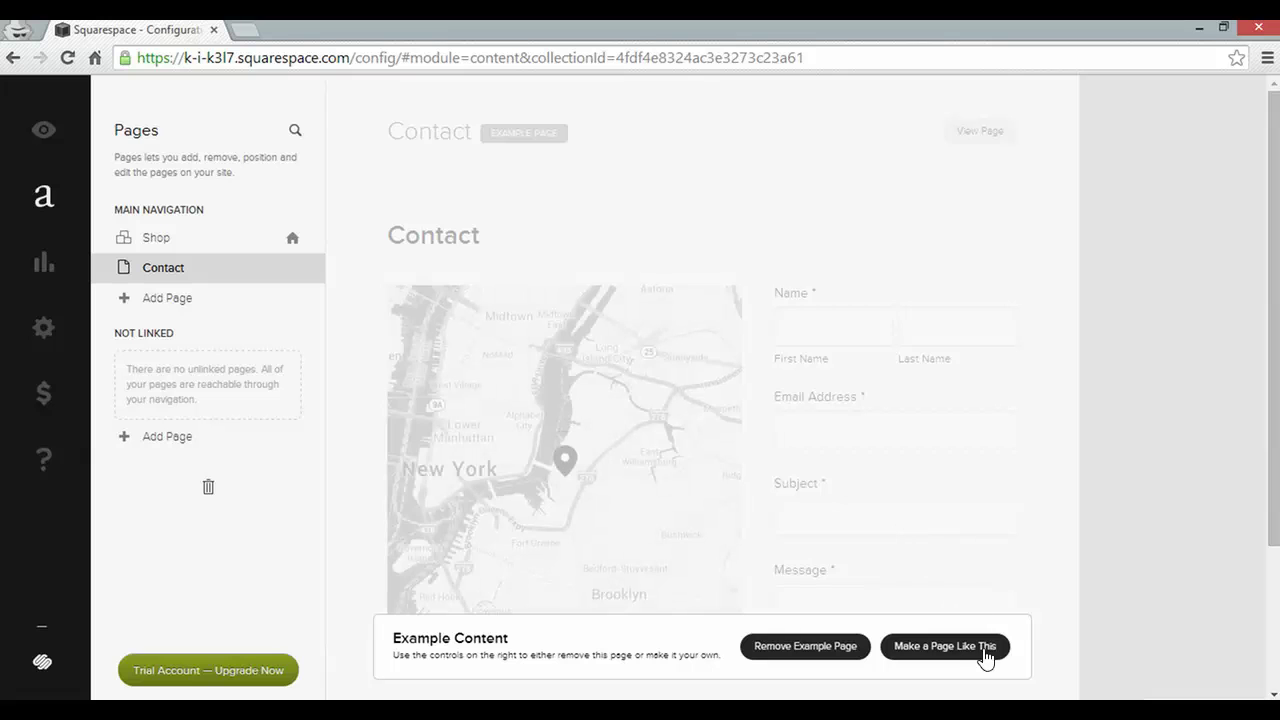
pyautogui.click(985, 655)
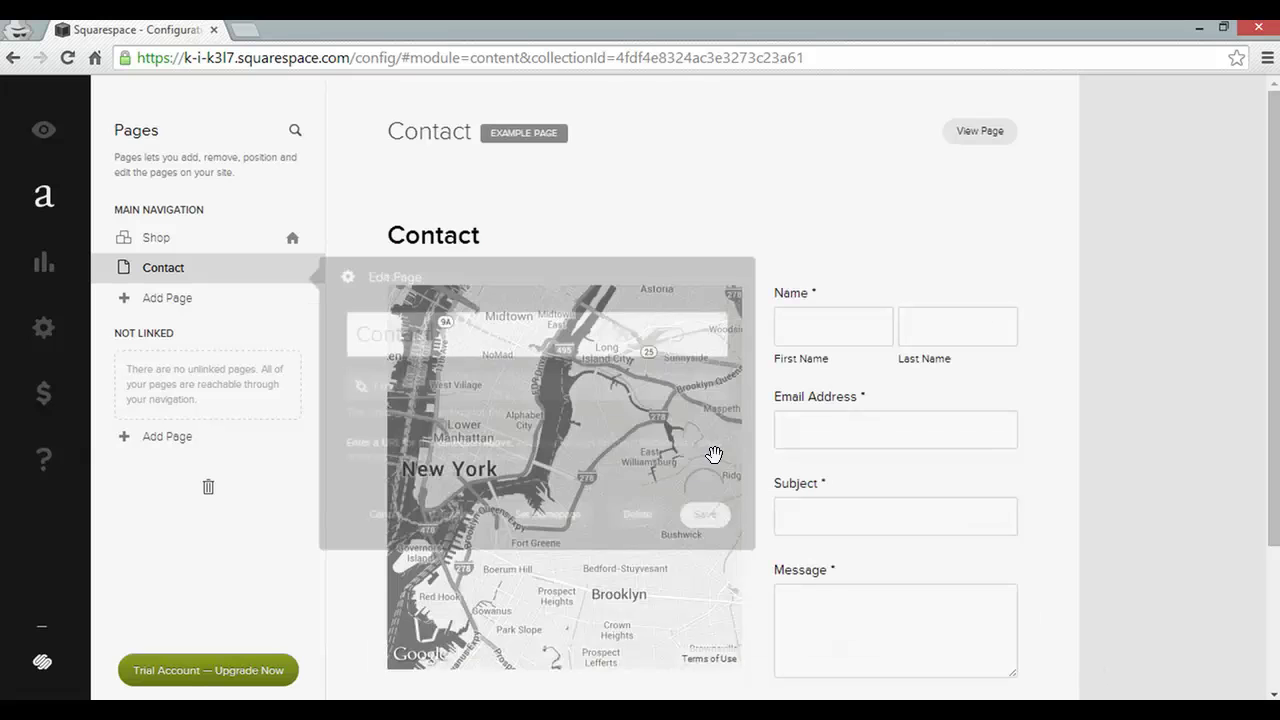
pyautogui.click(709, 517)
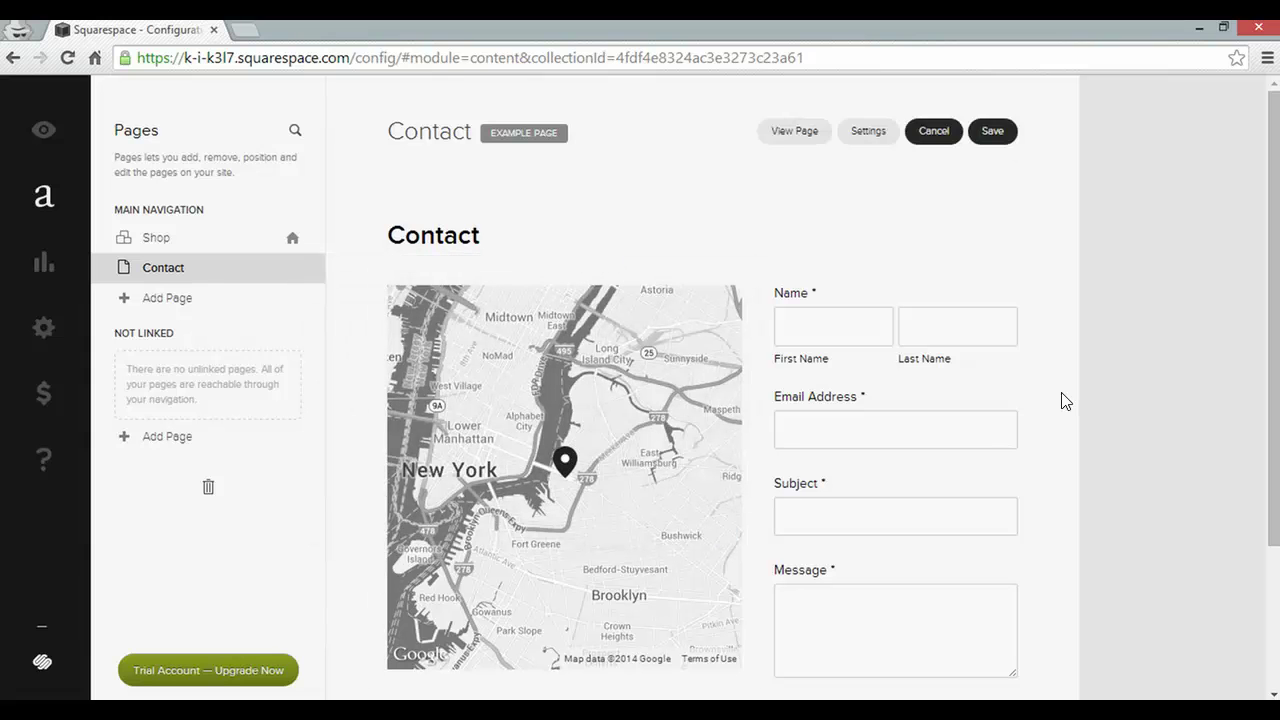
pyautogui.scroll(-2, 1060, 400)
pyautogui.scroll(1, 811, 360)
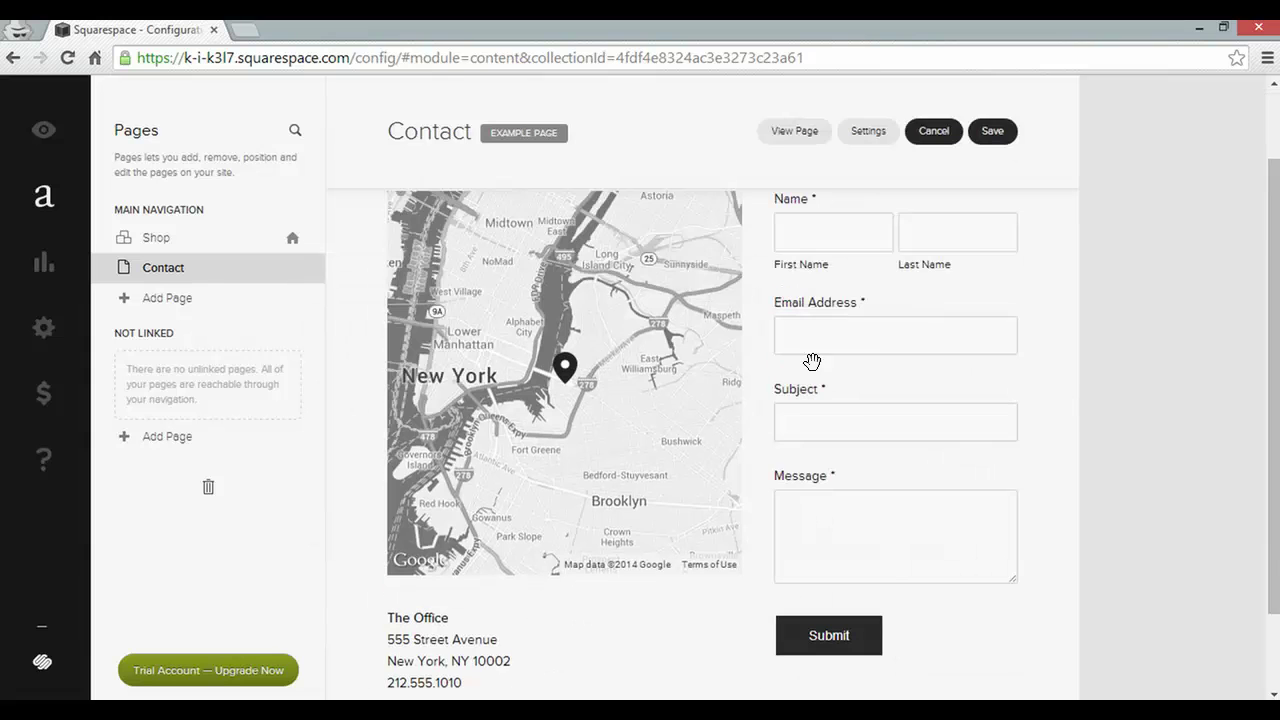
# Check the map's location settings without changing them, then save the Contact page
pyautogui.click(686, 350)
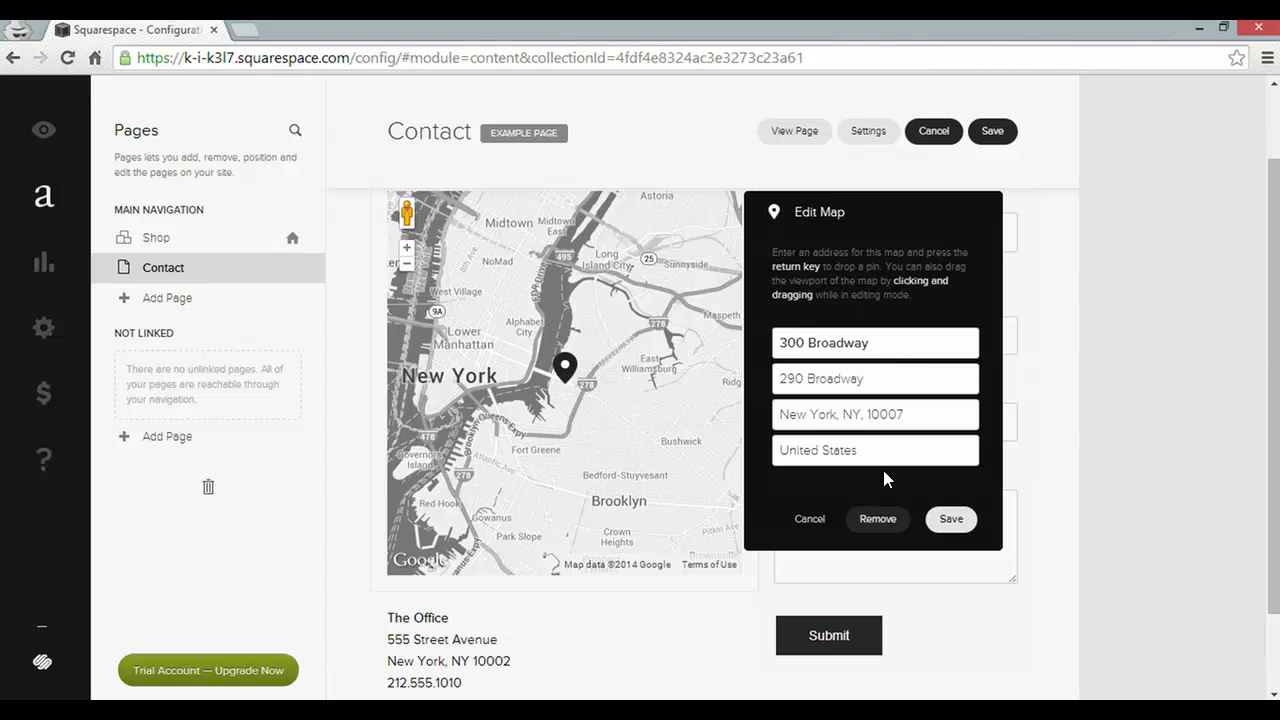
pyautogui.click(818, 520)
pyautogui.scroll(-1, 520, 537)
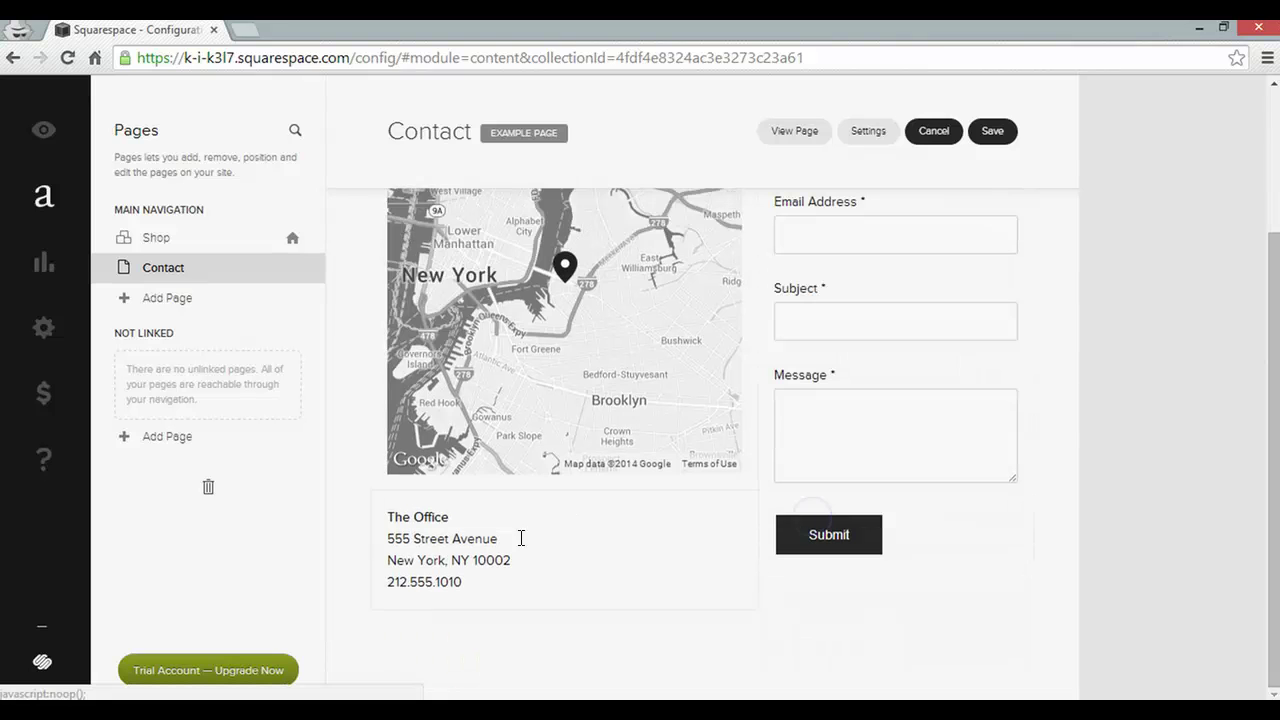
pyautogui.scroll(2, 734, 514)
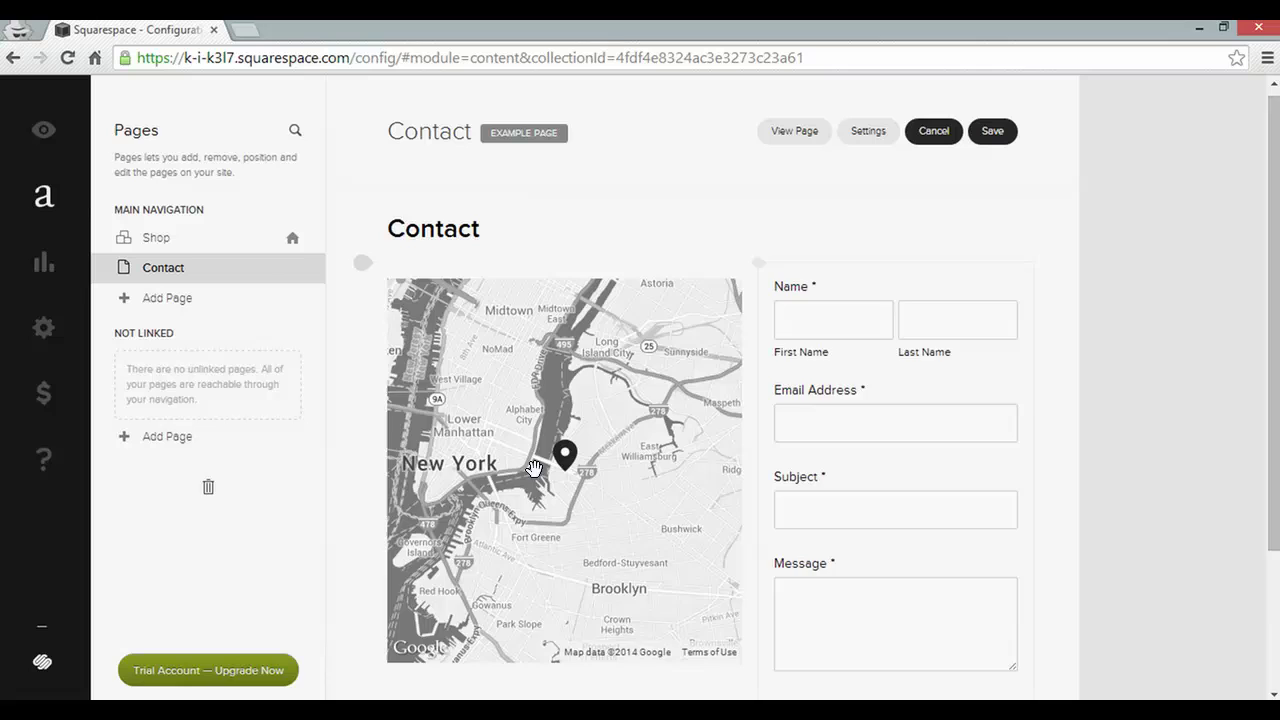
pyautogui.scroll(-2, 792, 405)
pyautogui.scroll(2, 918, 440)
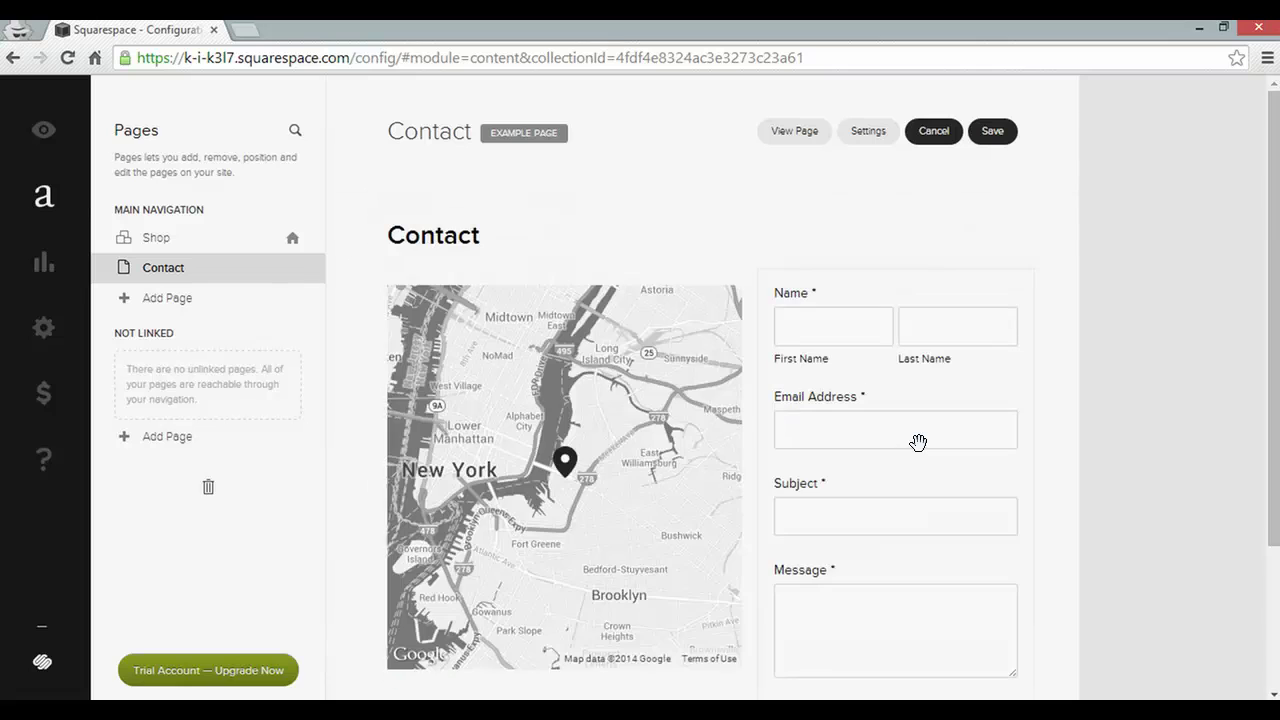
pyautogui.click(991, 133)
# Preview the live Contact page, then open the $99 Gloves product from the Shop page
pyautogui.click(40, 131)
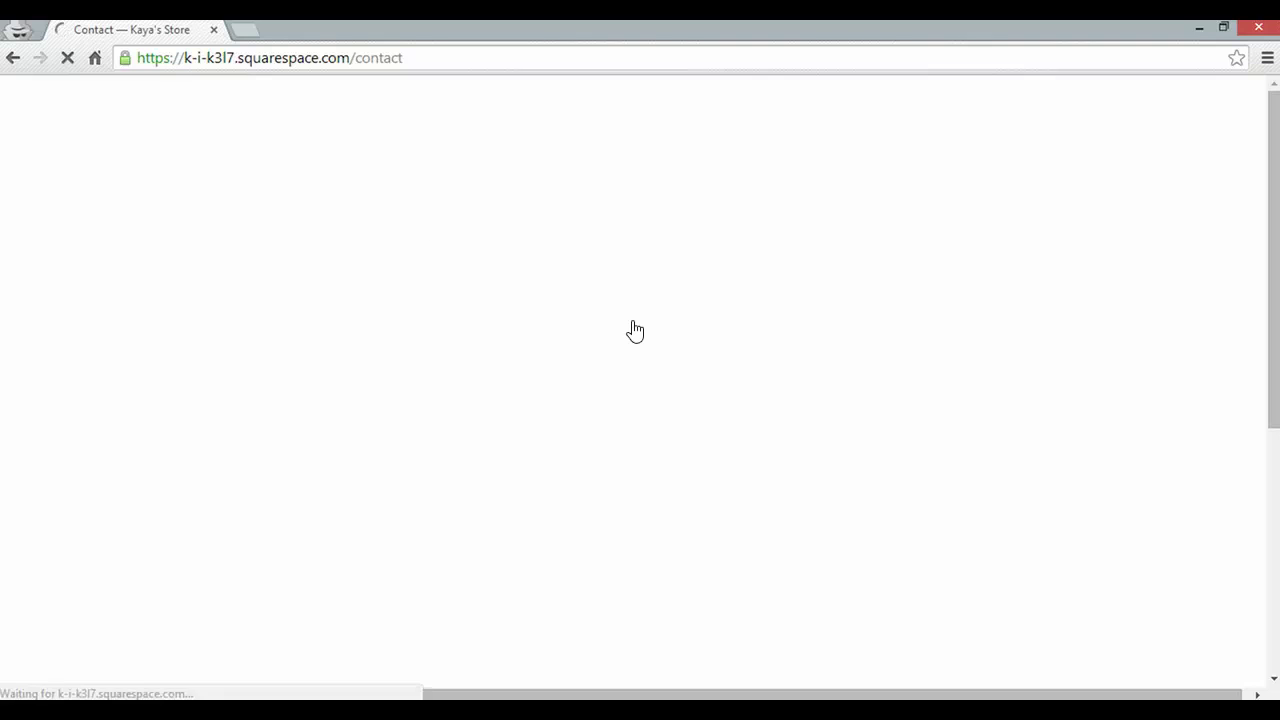
pyautogui.scroll(-3, 751, 340)
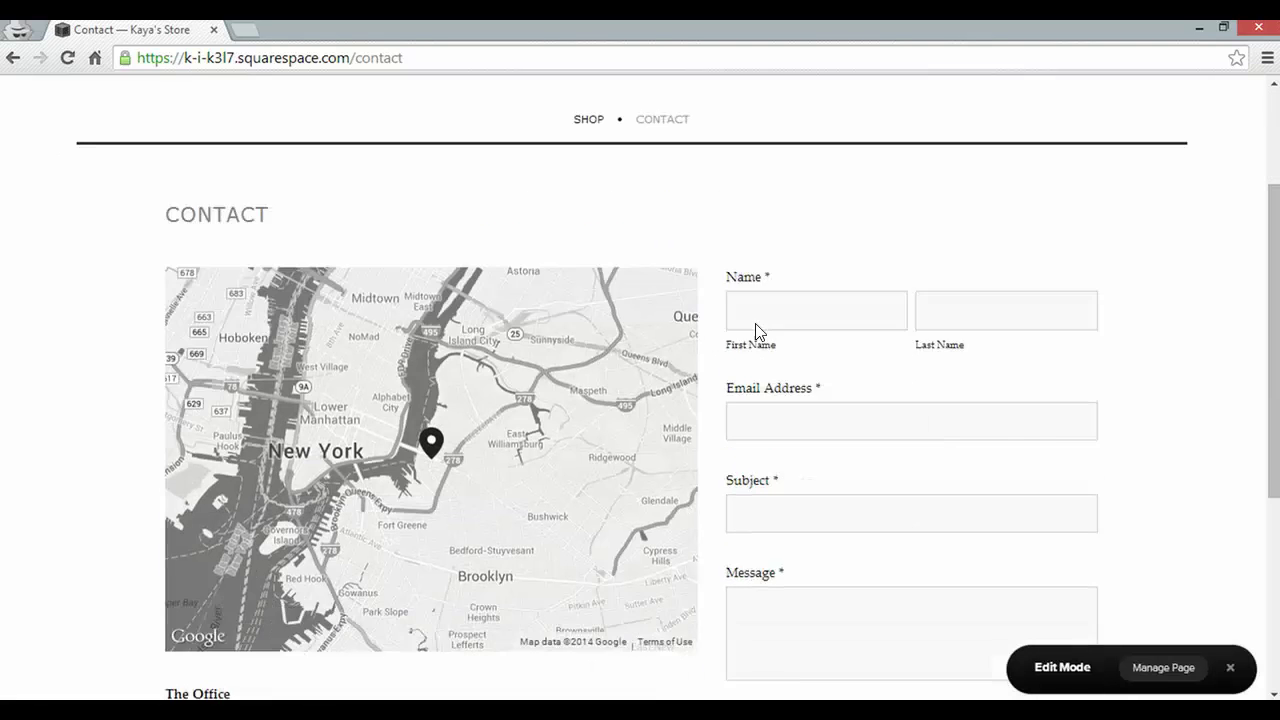
pyautogui.scroll(3, 757, 327)
pyautogui.click(587, 120)
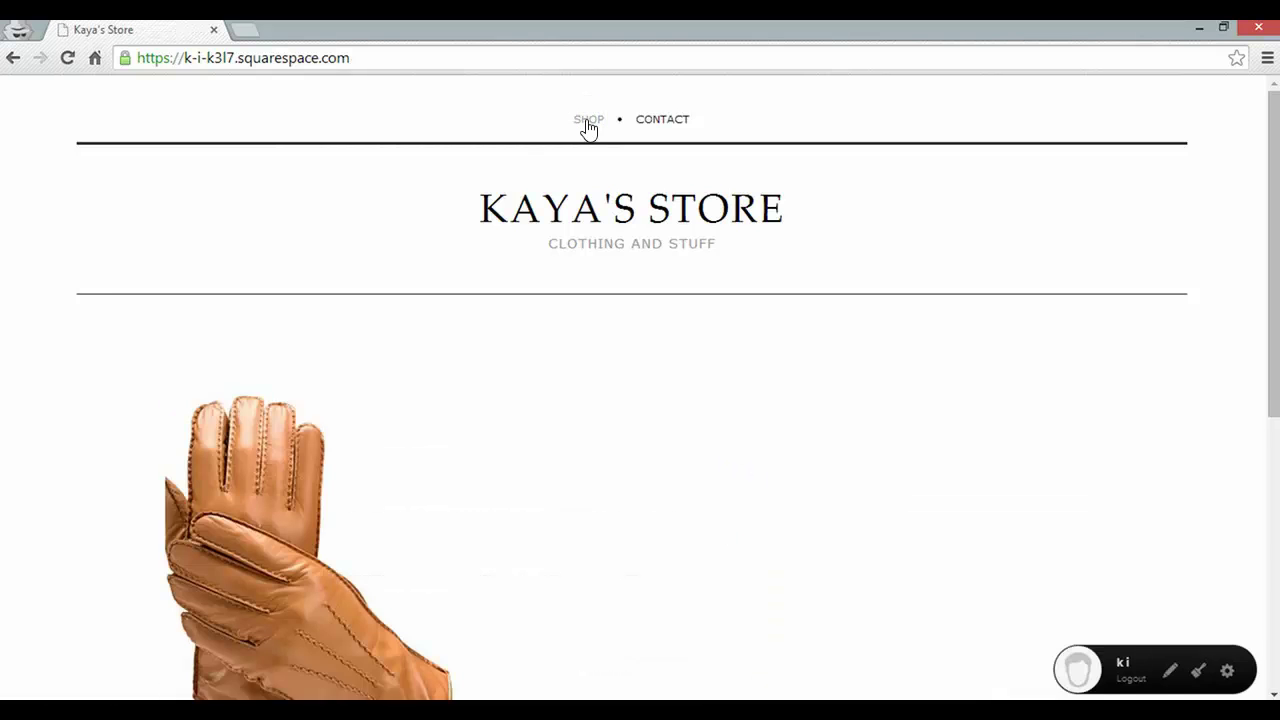
pyautogui.scroll(-2, 523, 266)
pyautogui.click(313, 391)
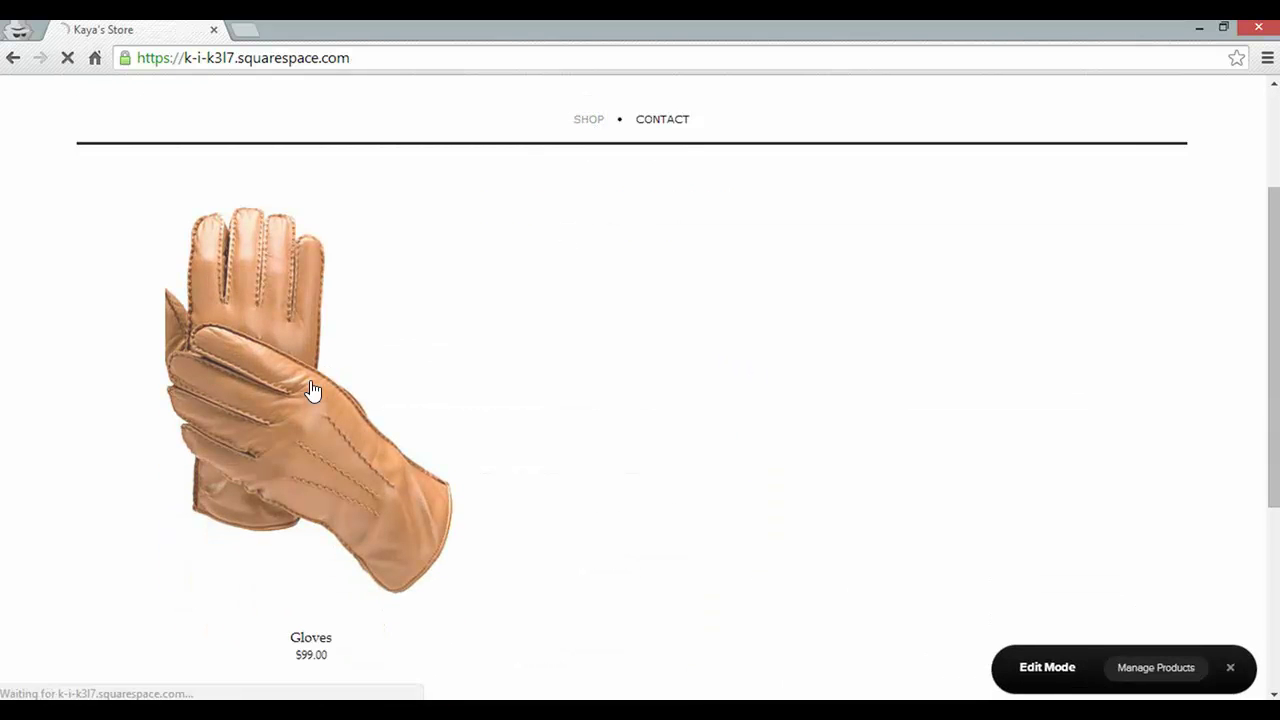